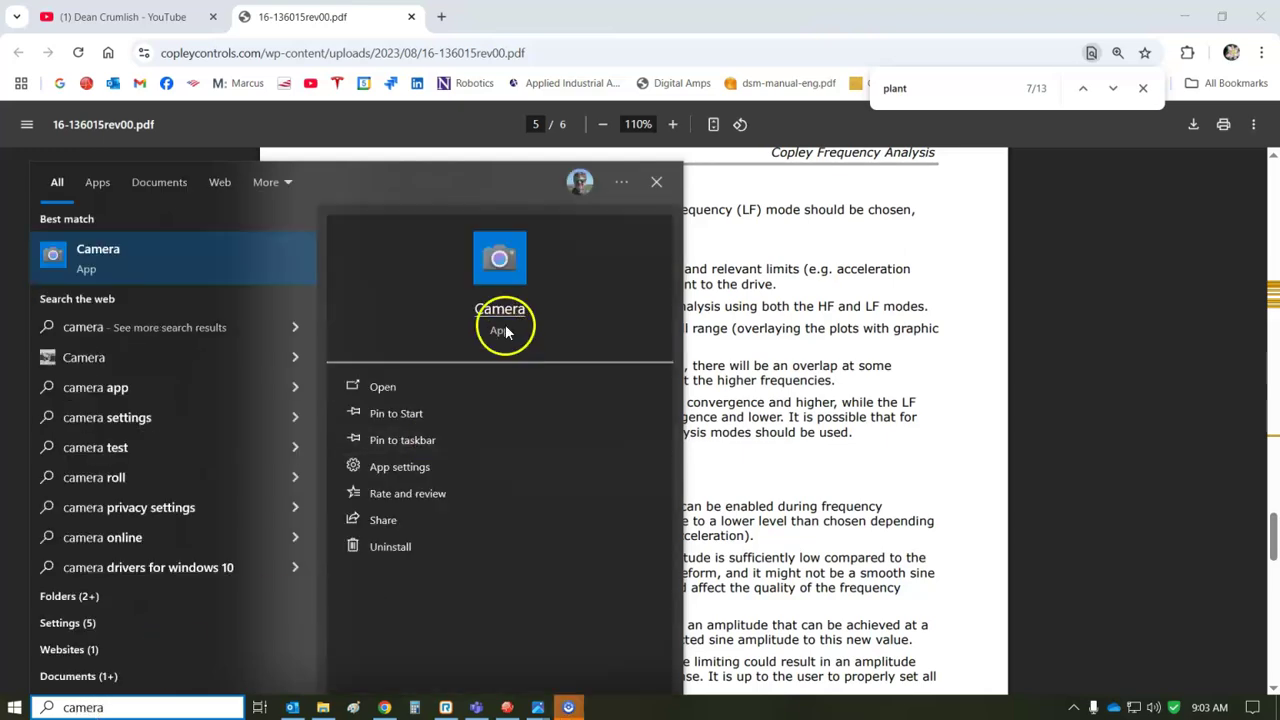
# Step: Open the Camera app to view the motor and drive on the bench, and minimize its window
pyautogui.click(505, 316)
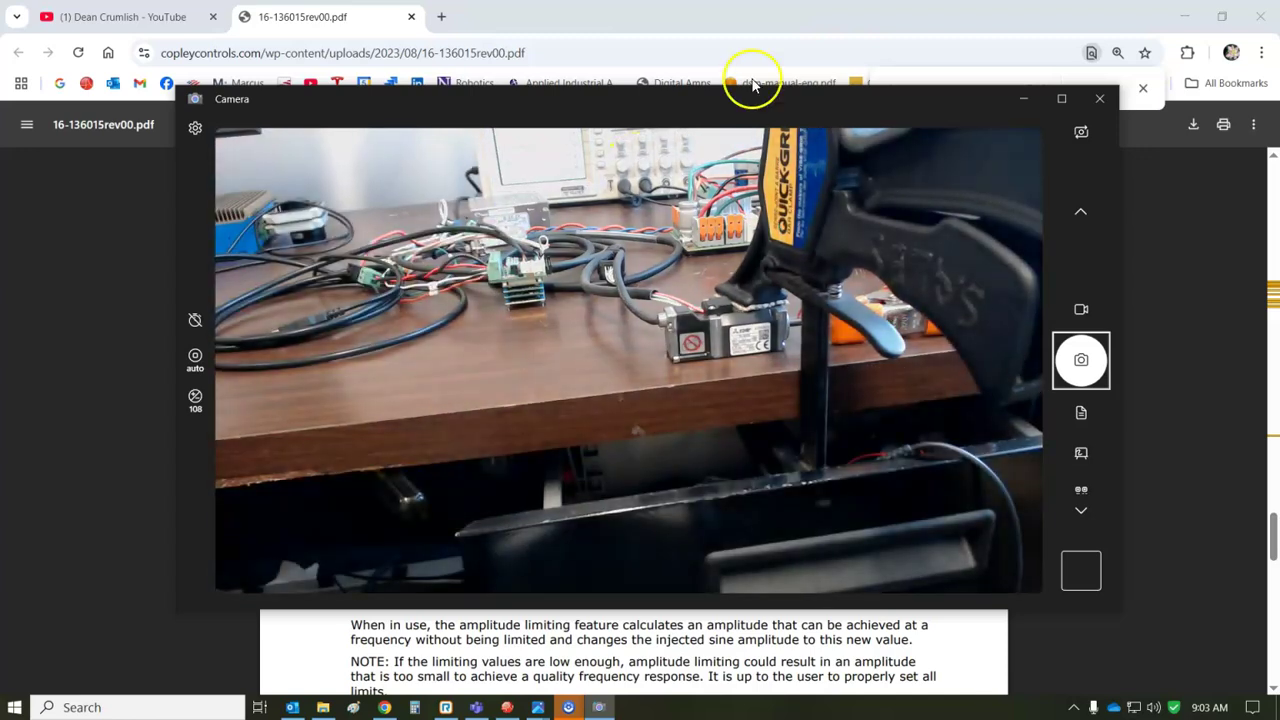
pyautogui.click(1023, 99)
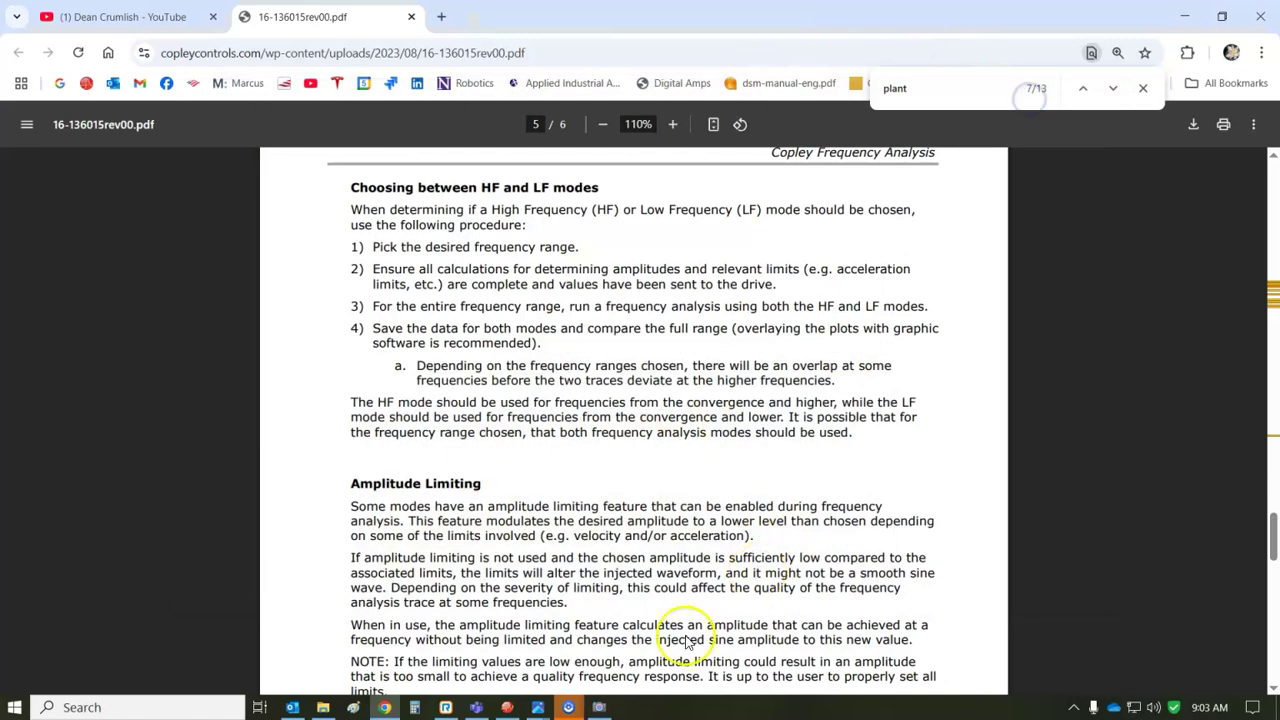
# Step: Review the Mitsubishi-HK-K113W cable photo and the HK-K113W and HG-AK0336 wiring images, then clear them from the screen
pyautogui.moveTo(537, 707)
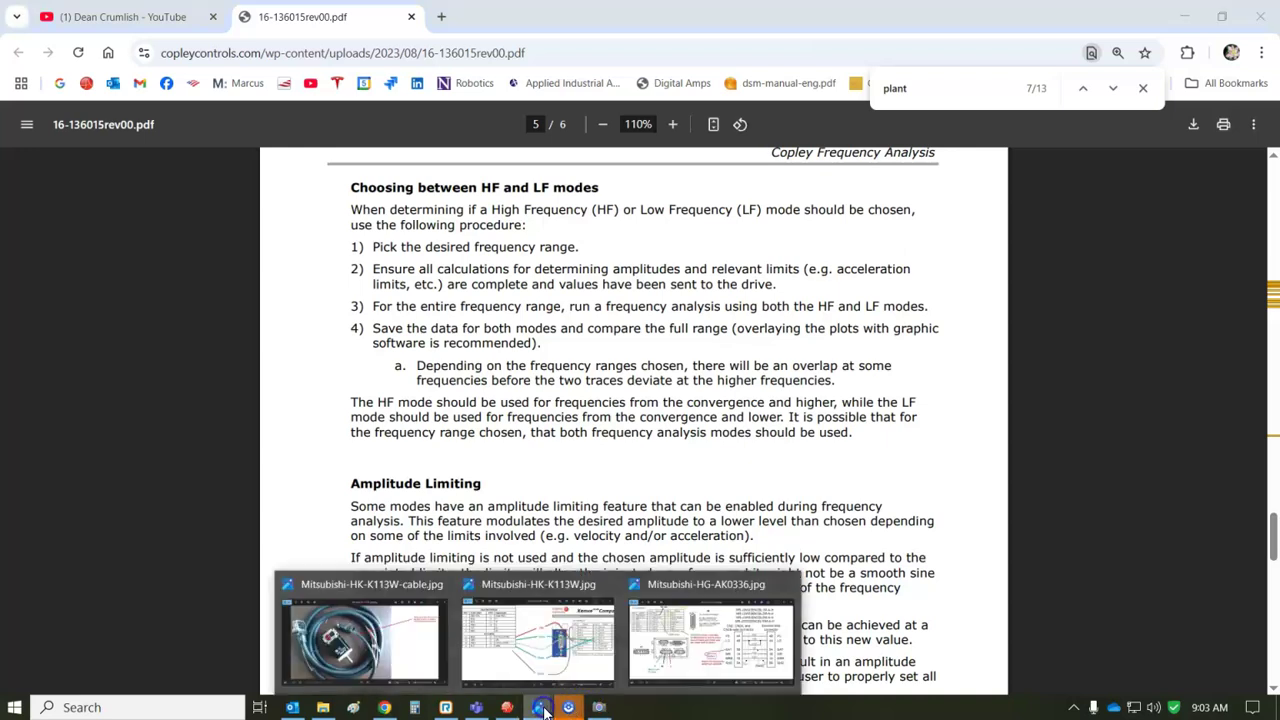
pyautogui.click(367, 628)
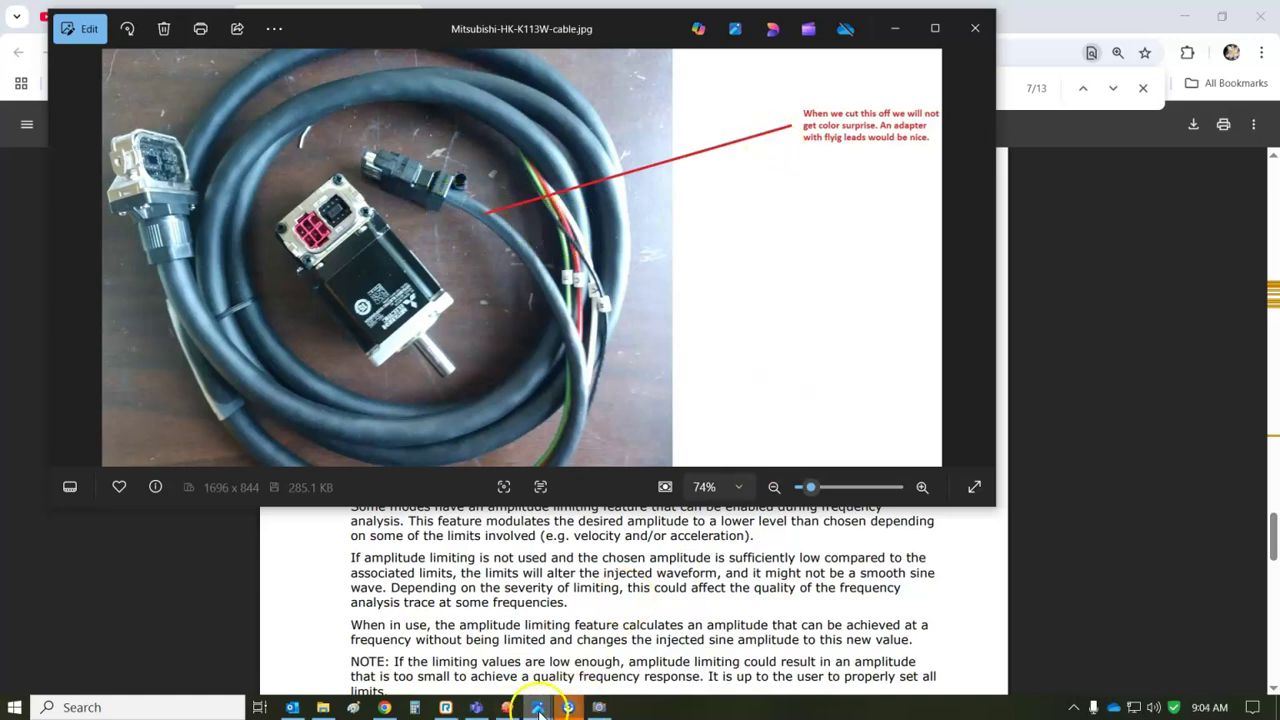
pyautogui.click(540, 668)
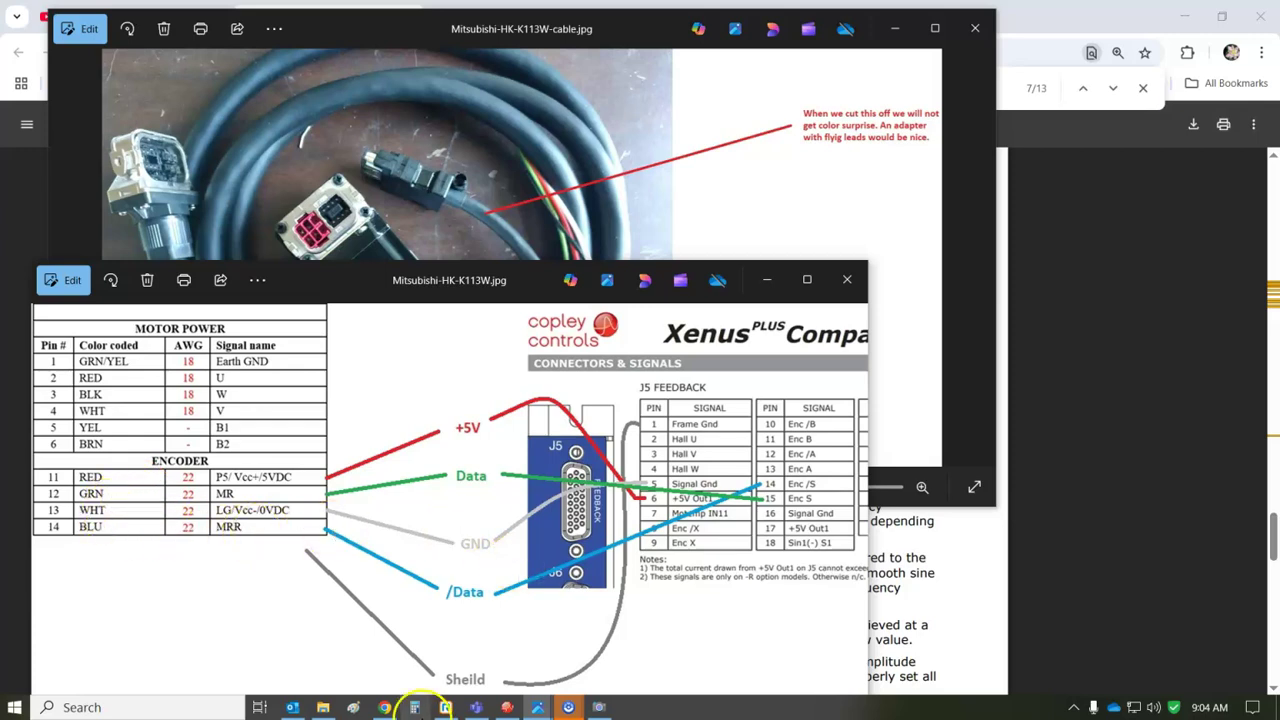
pyautogui.moveTo(545, 708)
pyautogui.click(710, 640)
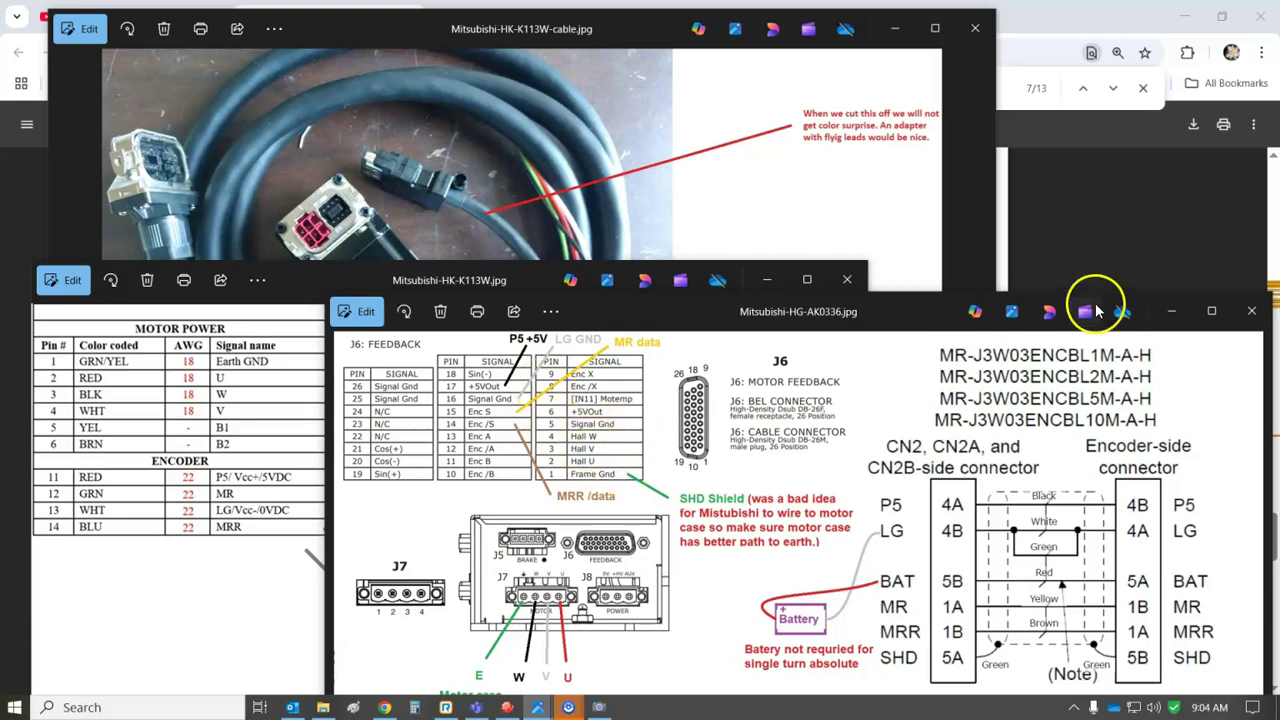
pyautogui.click(1251, 318)
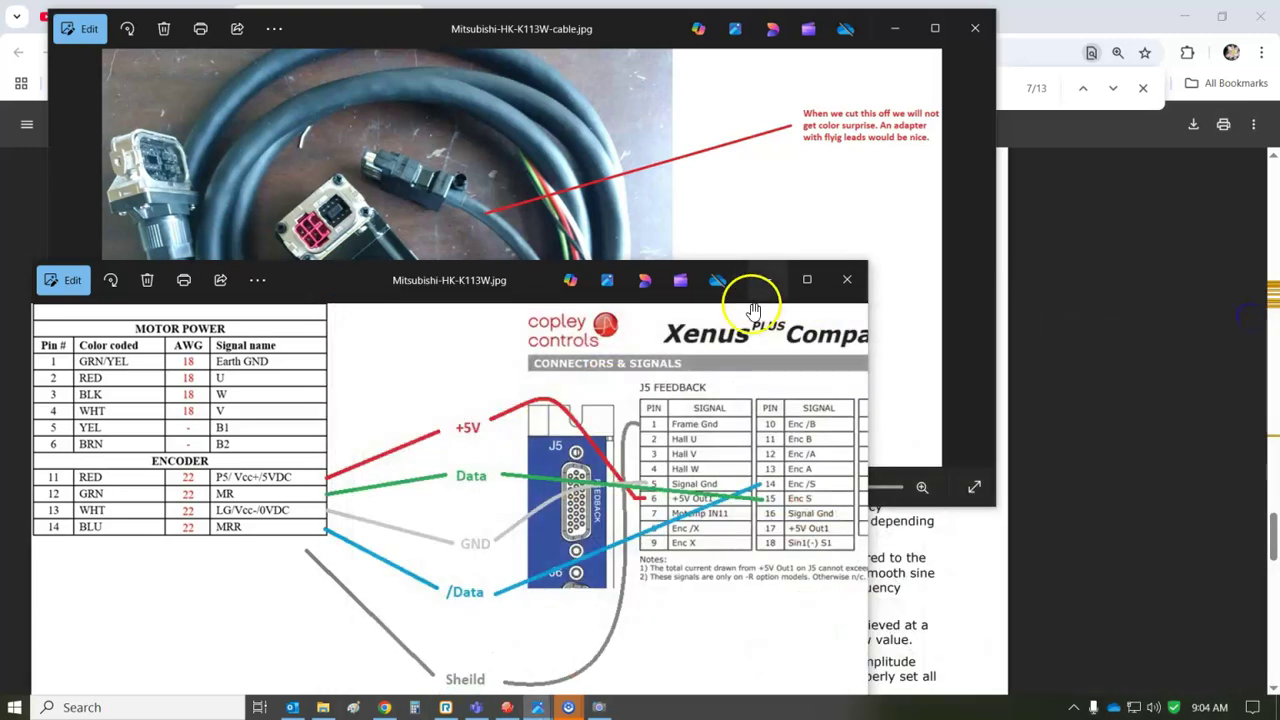
pyautogui.click(842, 283)
pyautogui.click(890, 28)
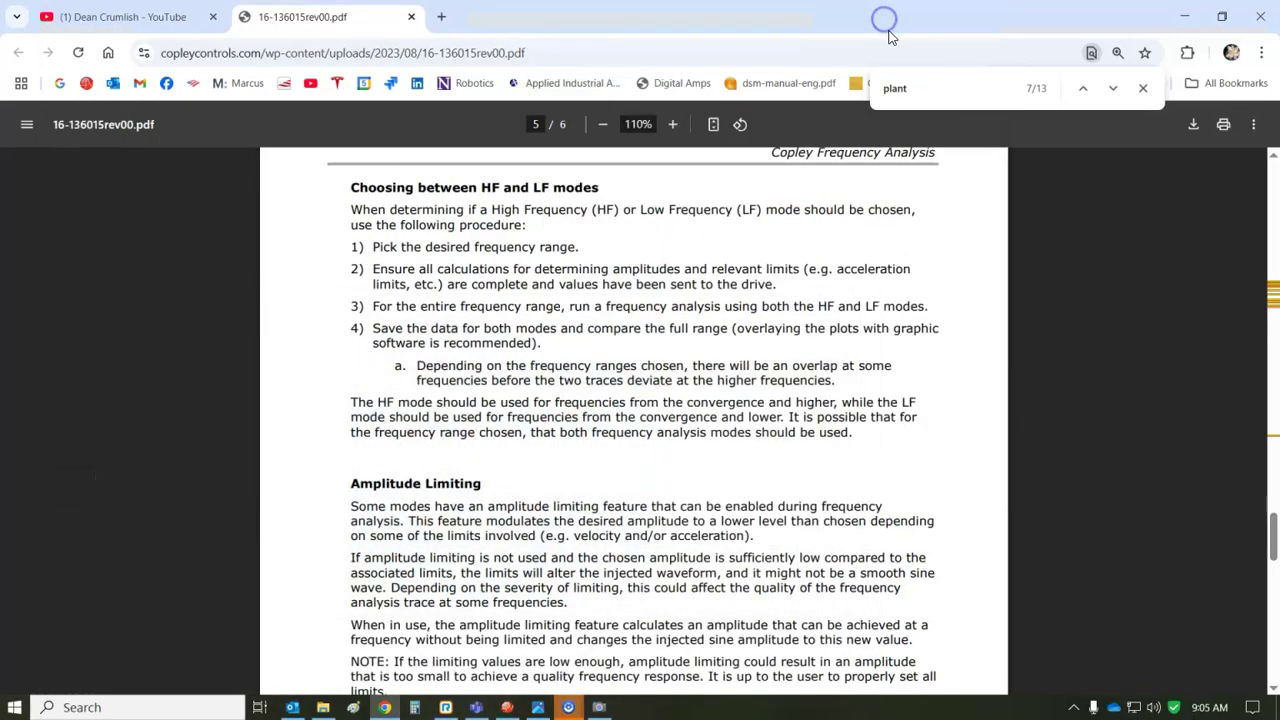
# Step: Switch to CME and review the amplifier setup wizard's motor, feedback, encoder error filter and brake pages, then cancel it
pyautogui.click(506, 707)
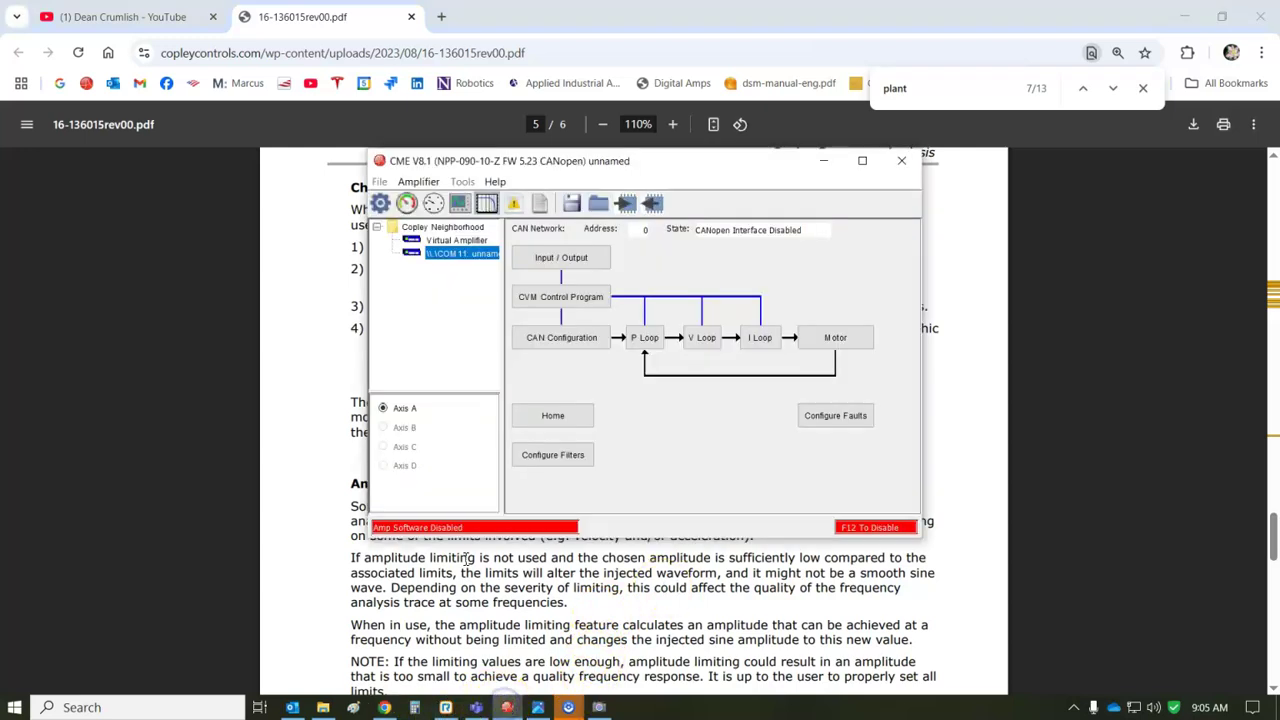
pyautogui.click(380, 203)
pyautogui.click(578, 578)
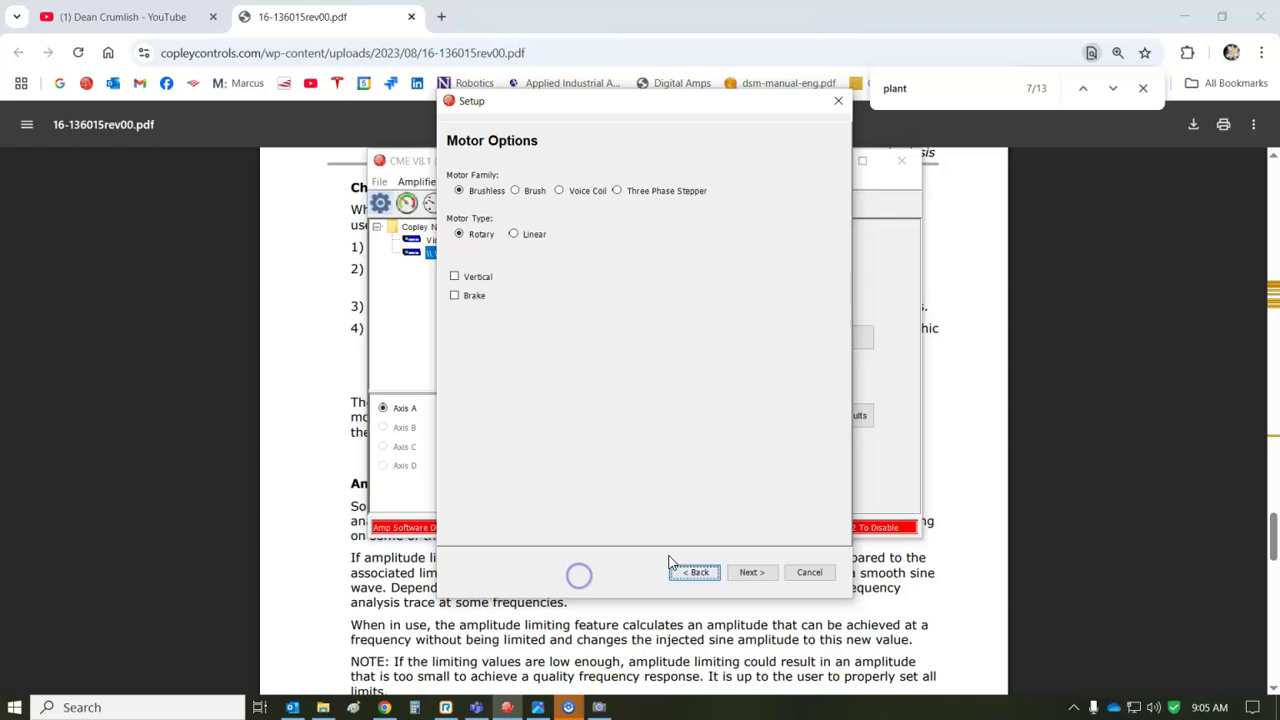
pyautogui.click(752, 572)
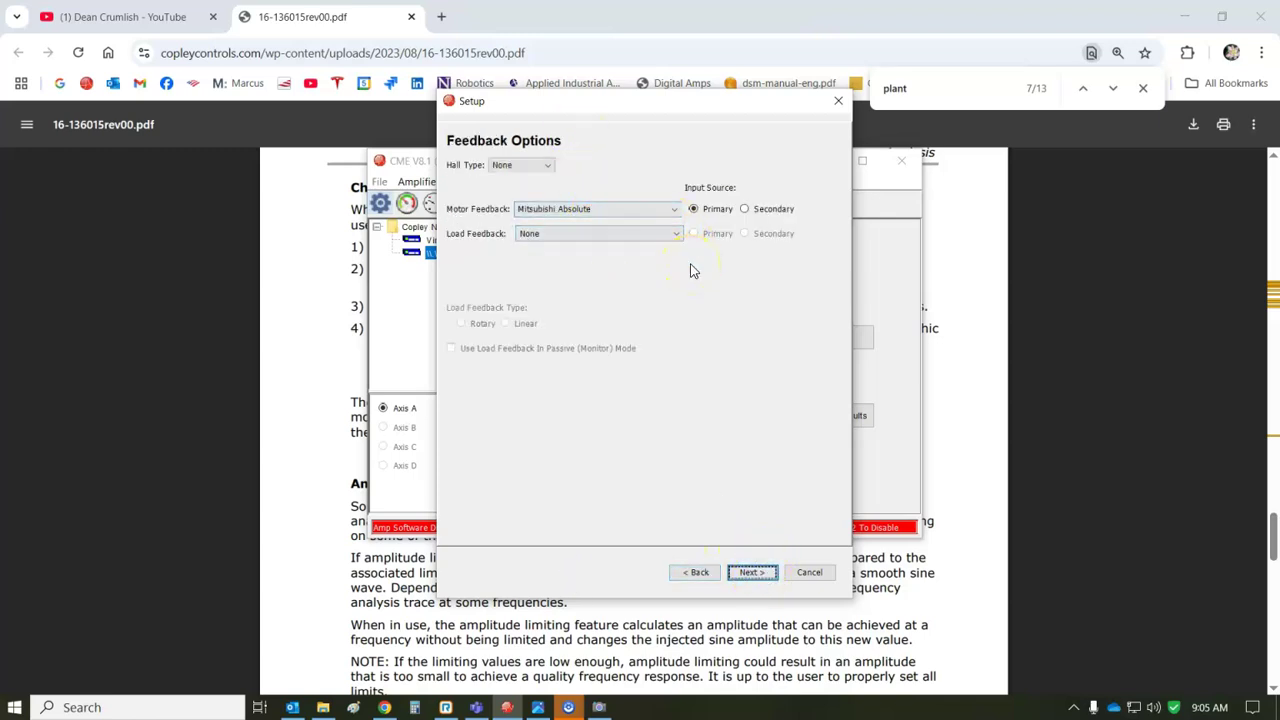
pyautogui.click(727, 418)
pyautogui.click(752, 573)
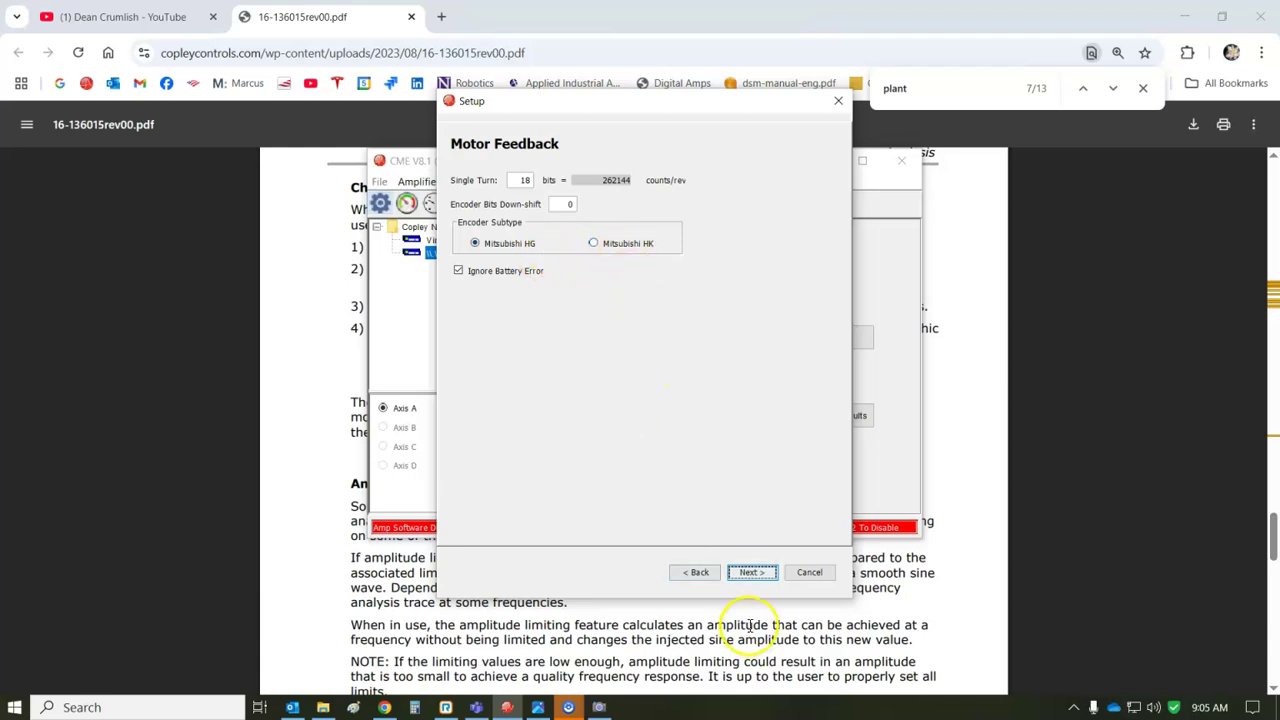
pyautogui.click(755, 575)
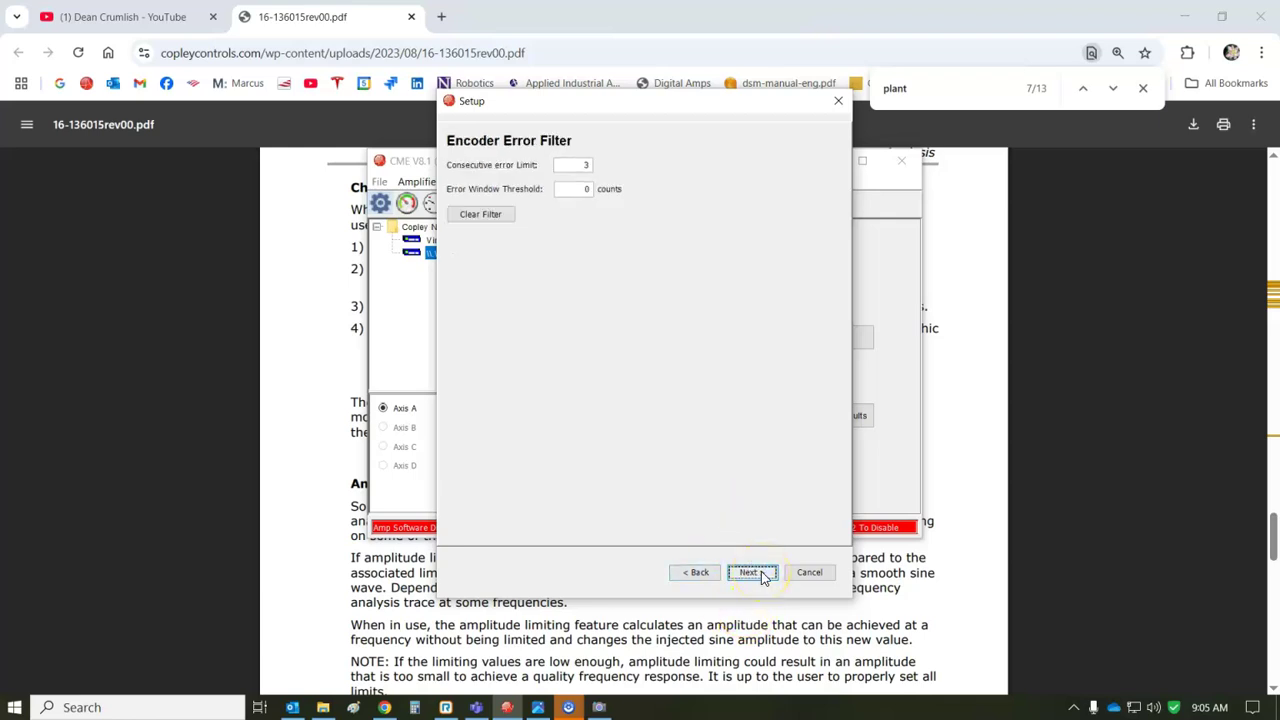
pyautogui.click(762, 576)
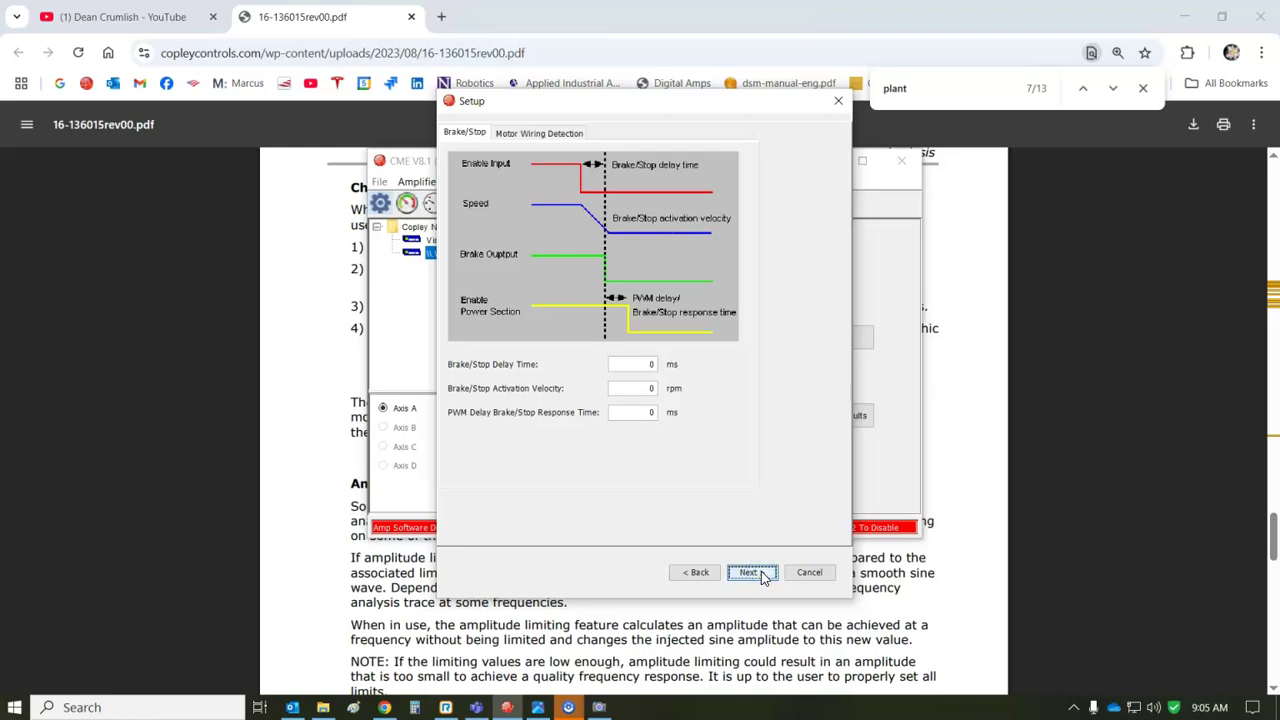
pyautogui.click(762, 576)
pyautogui.click(803, 575)
# Step: Review the Mitsubishi HG-AK0336 motor data and close it
pyautogui.click(846, 339)
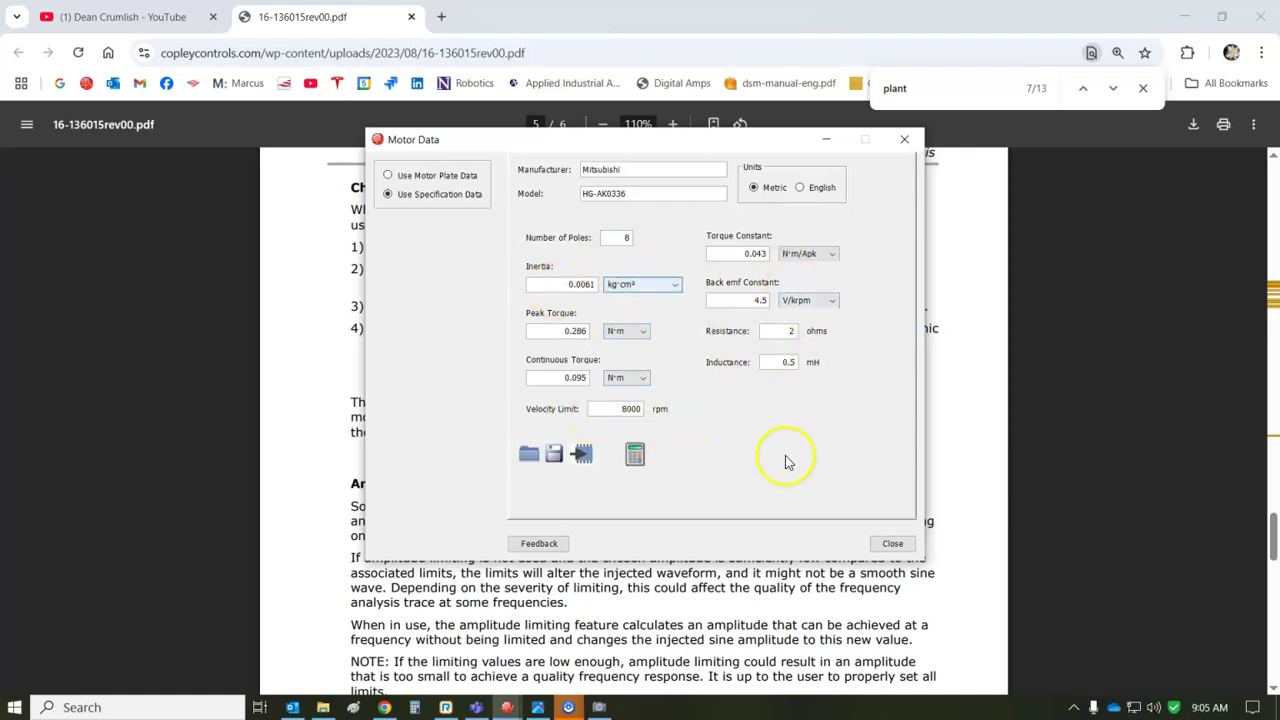
pyautogui.click(890, 545)
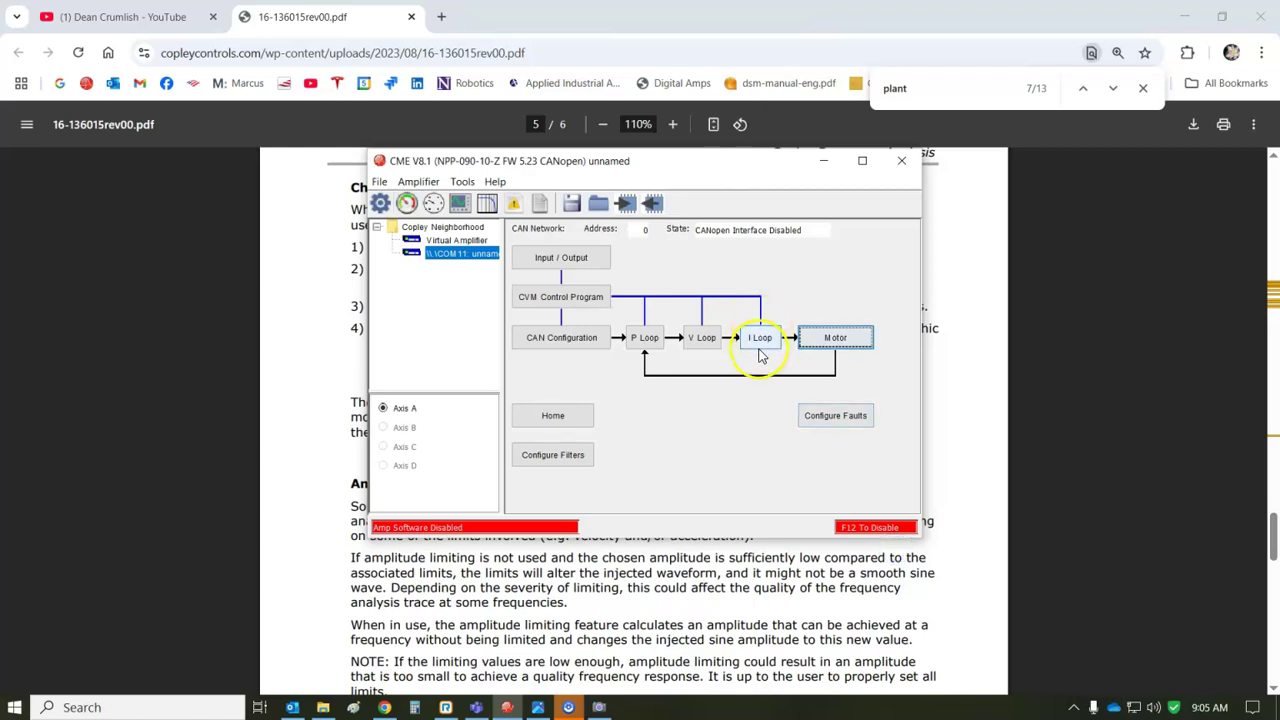
# Step: Open the scope, apply the function generator to Current, and start the square-wave test
pyautogui.click(459, 203)
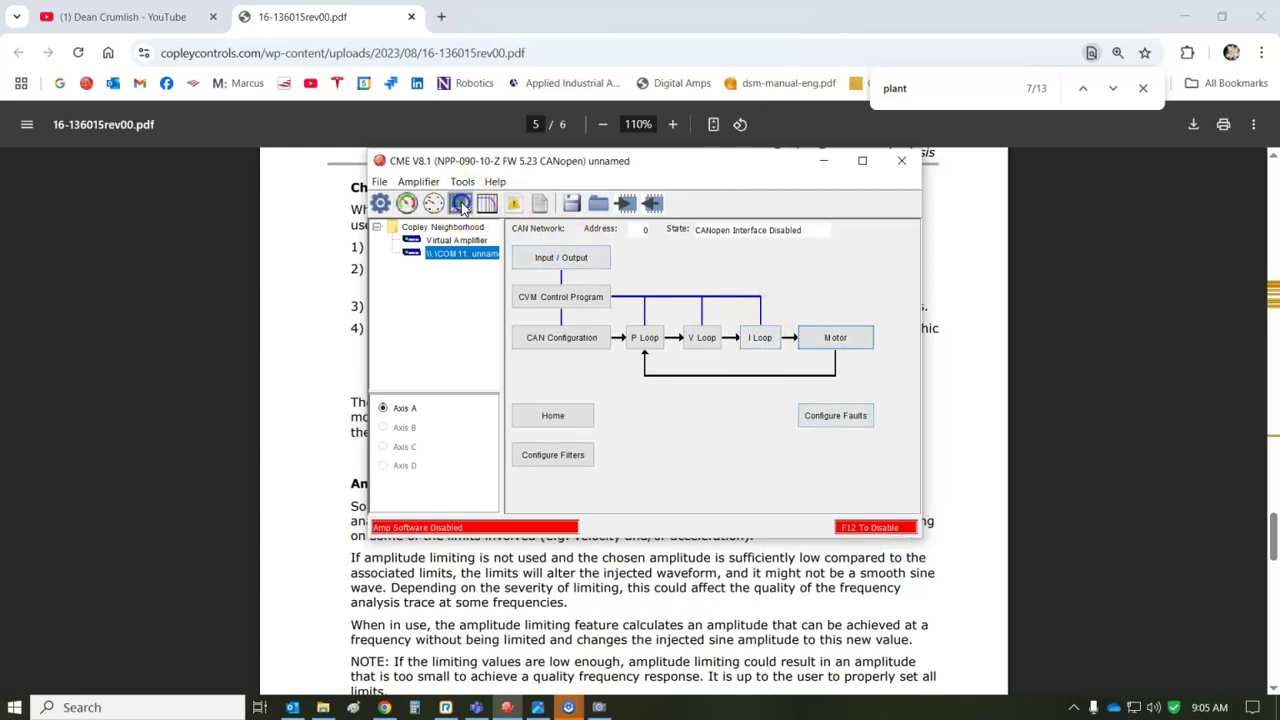
pyautogui.click(470, 420)
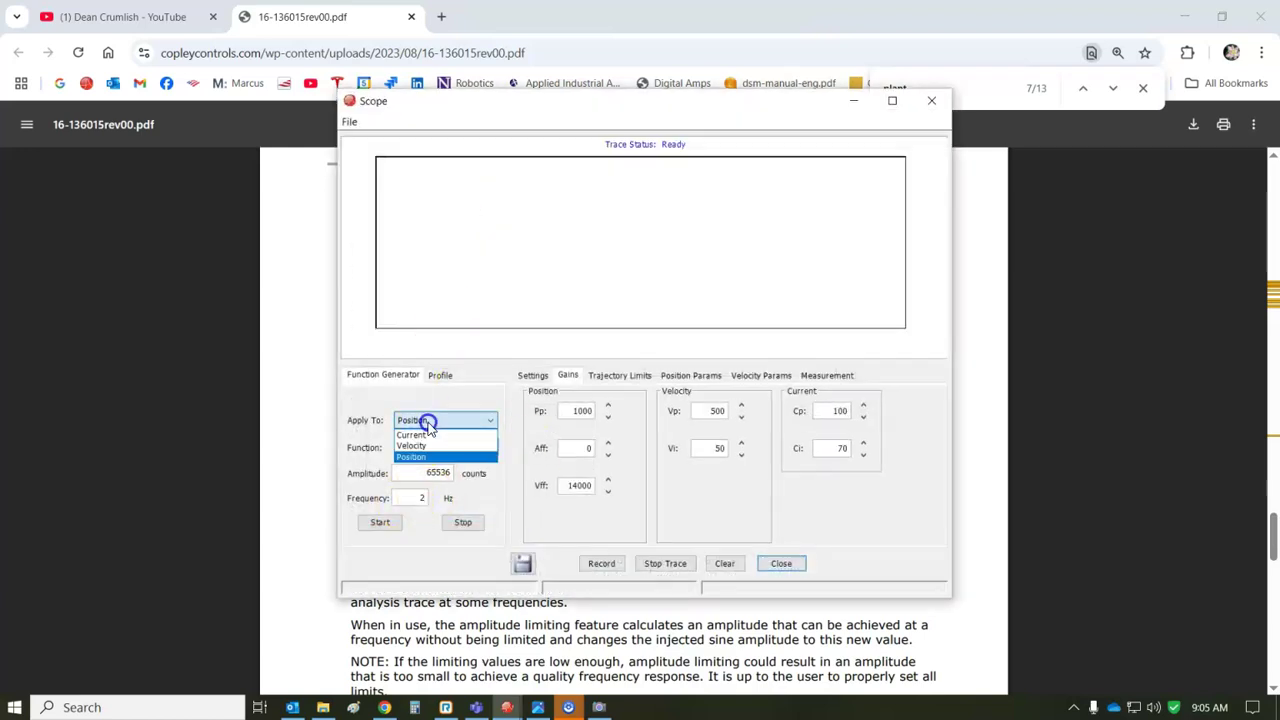
pyautogui.click(412, 428)
pyautogui.click(412, 428)
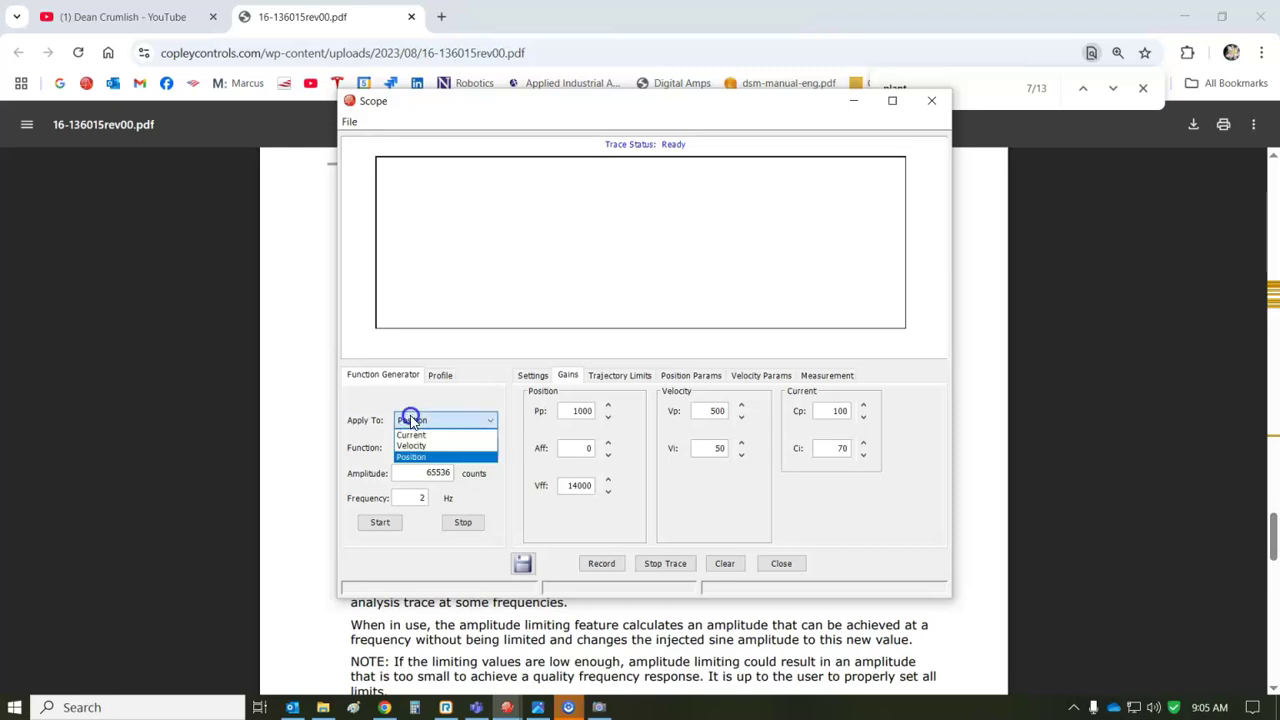
pyautogui.click(410, 430)
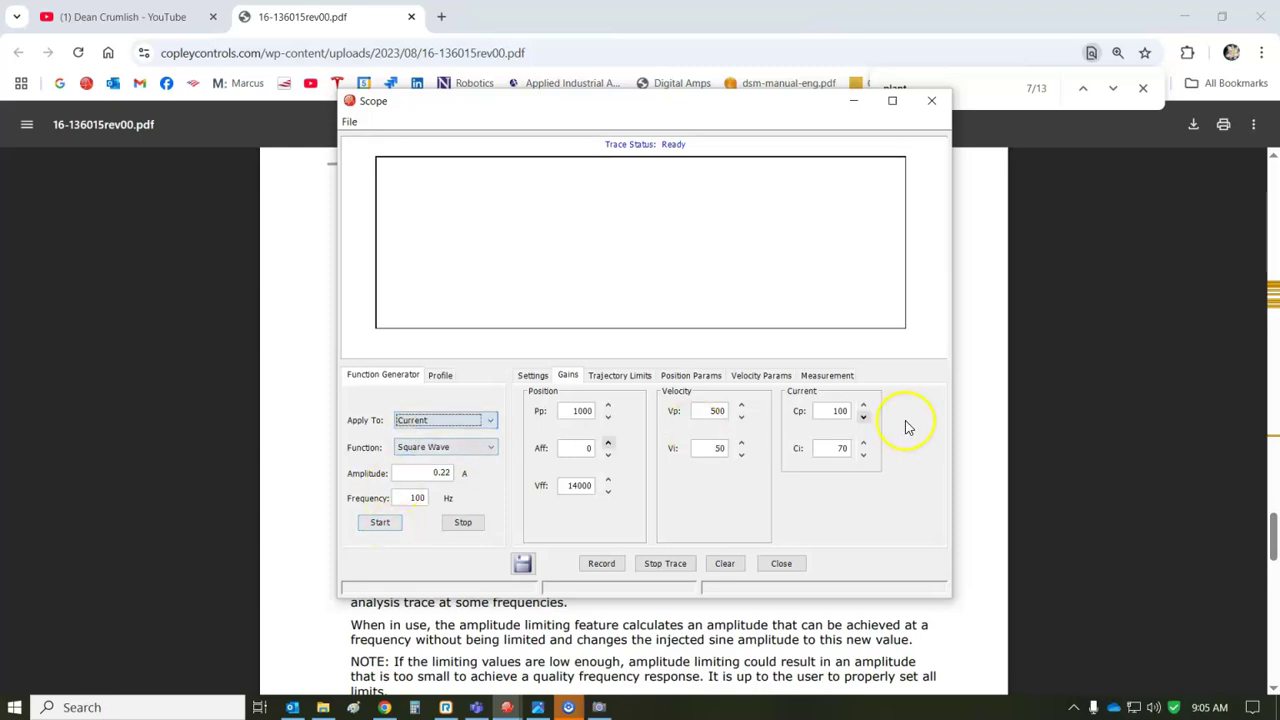
pyautogui.click(381, 524)
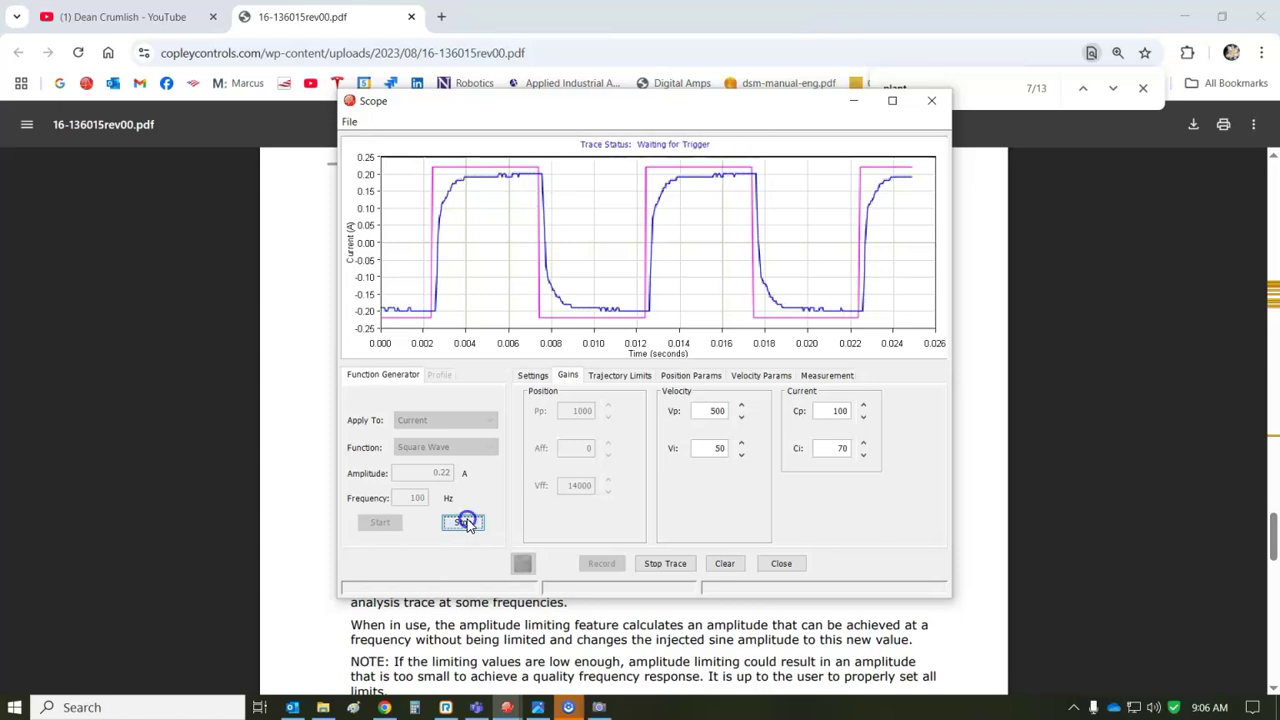
# Step: Apply the function generator to Velocity, start the square-wave test, and show the loop gains beside the trace
pyautogui.click(439, 419)
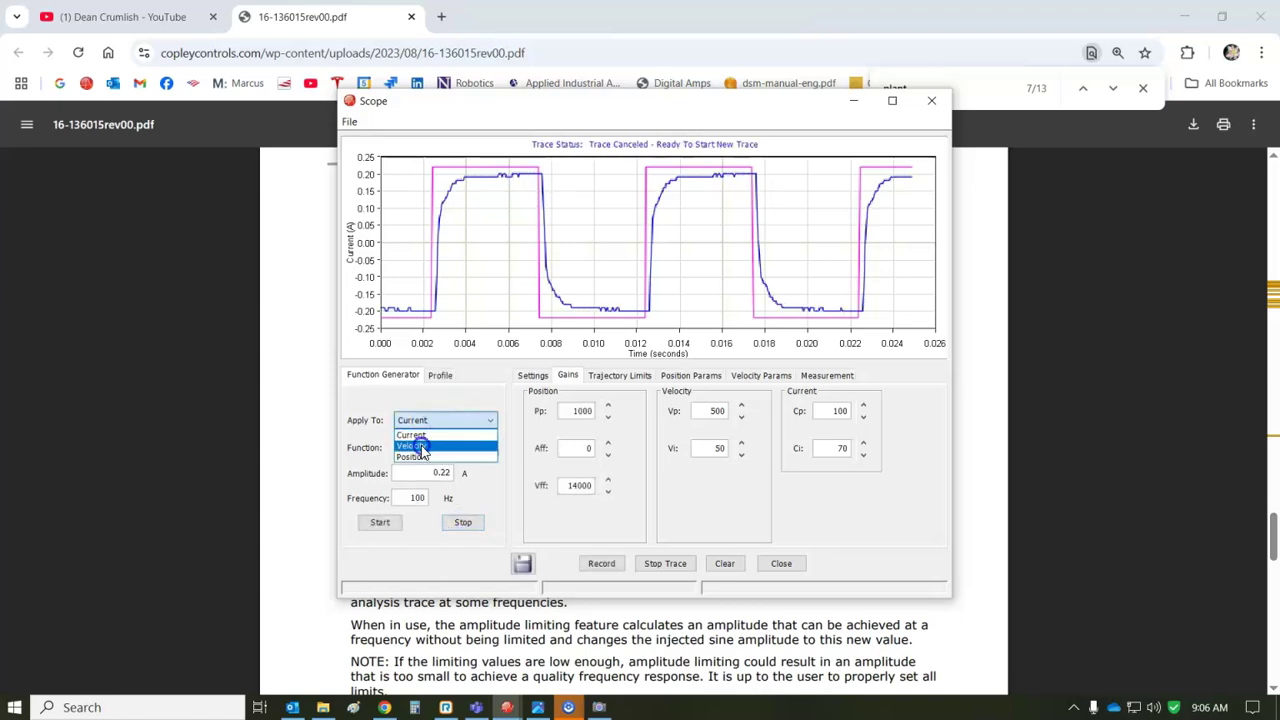
pyautogui.click(424, 445)
pyautogui.click(524, 380)
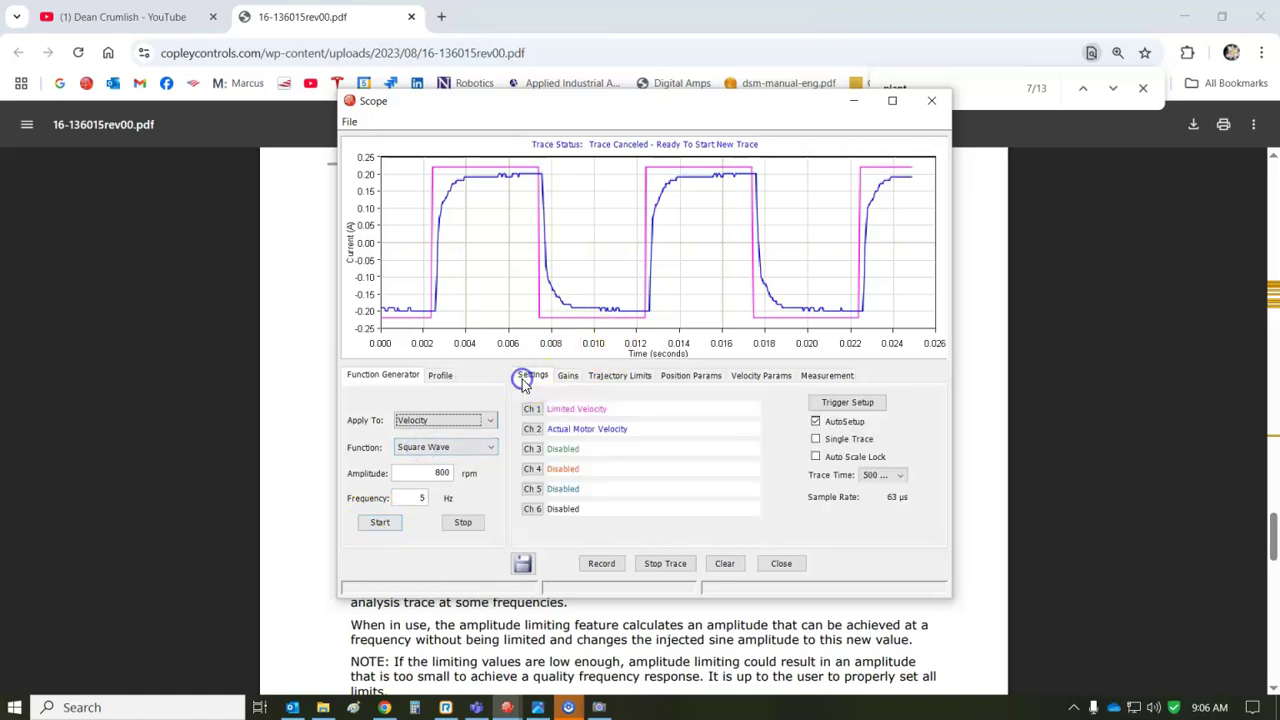
pyautogui.click(380, 522)
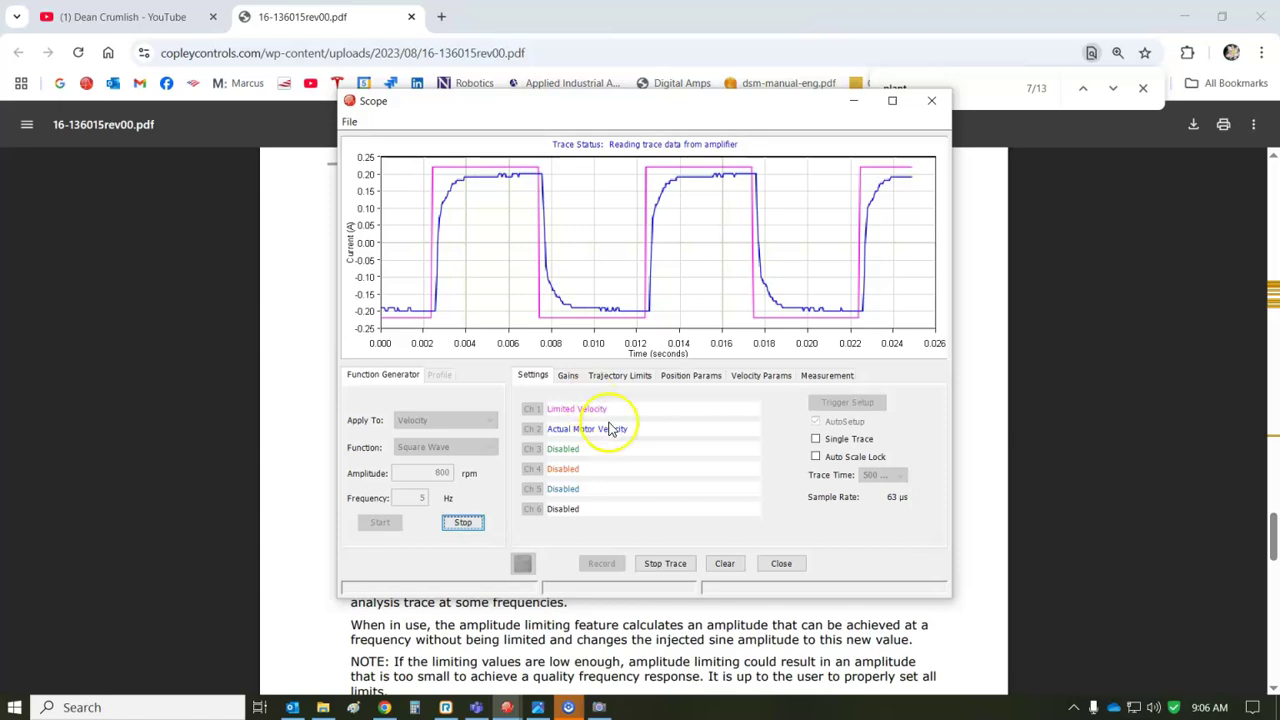
pyautogui.click(571, 377)
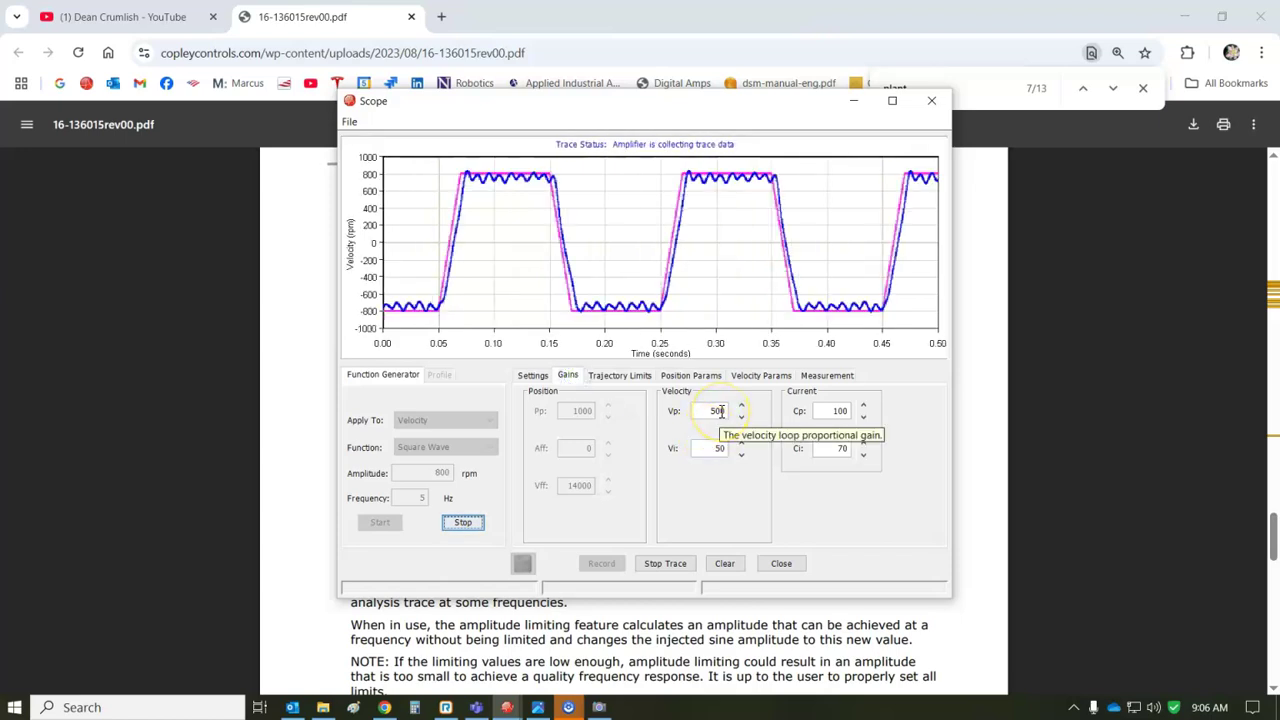
# Step: Open the filter configuration and arrange its window beside the scope to compare the filter settings with the velocity trace
pyautogui.moveTo(566, 100); pyautogui.dragTo(791, 118)
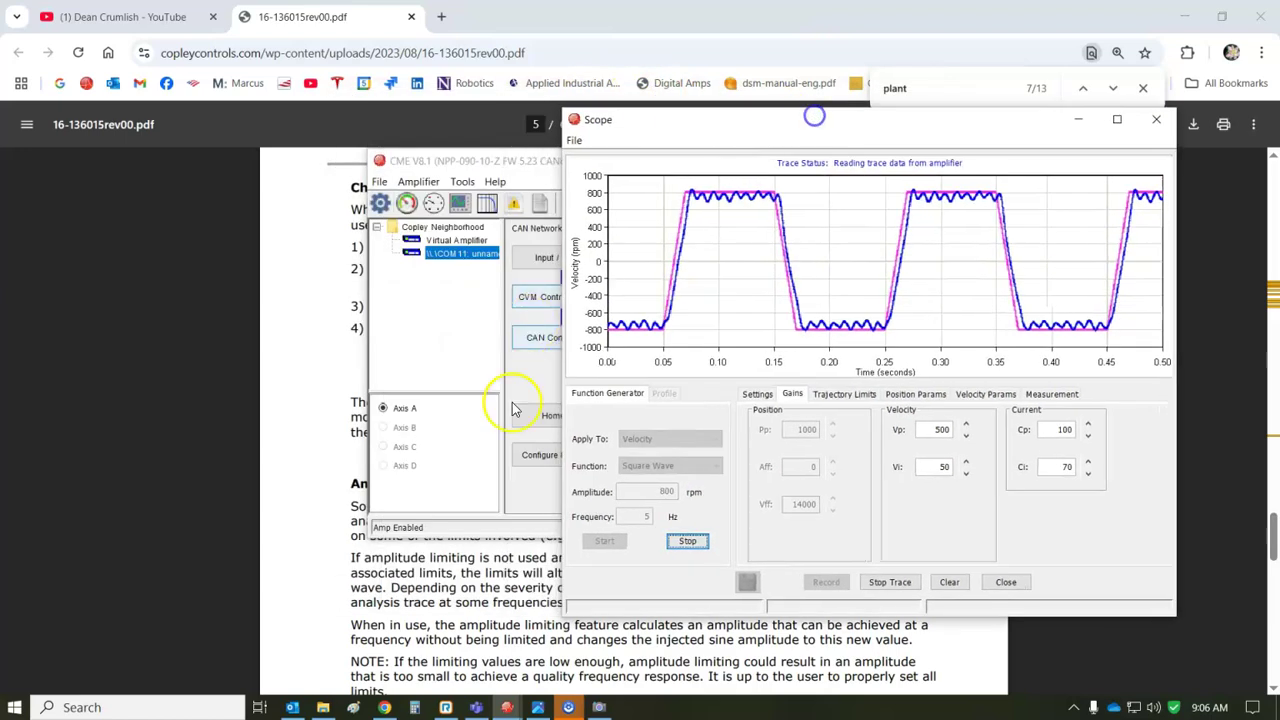
pyautogui.click(528, 451)
pyautogui.moveTo(558, 118); pyautogui.dragTo(276, 210)
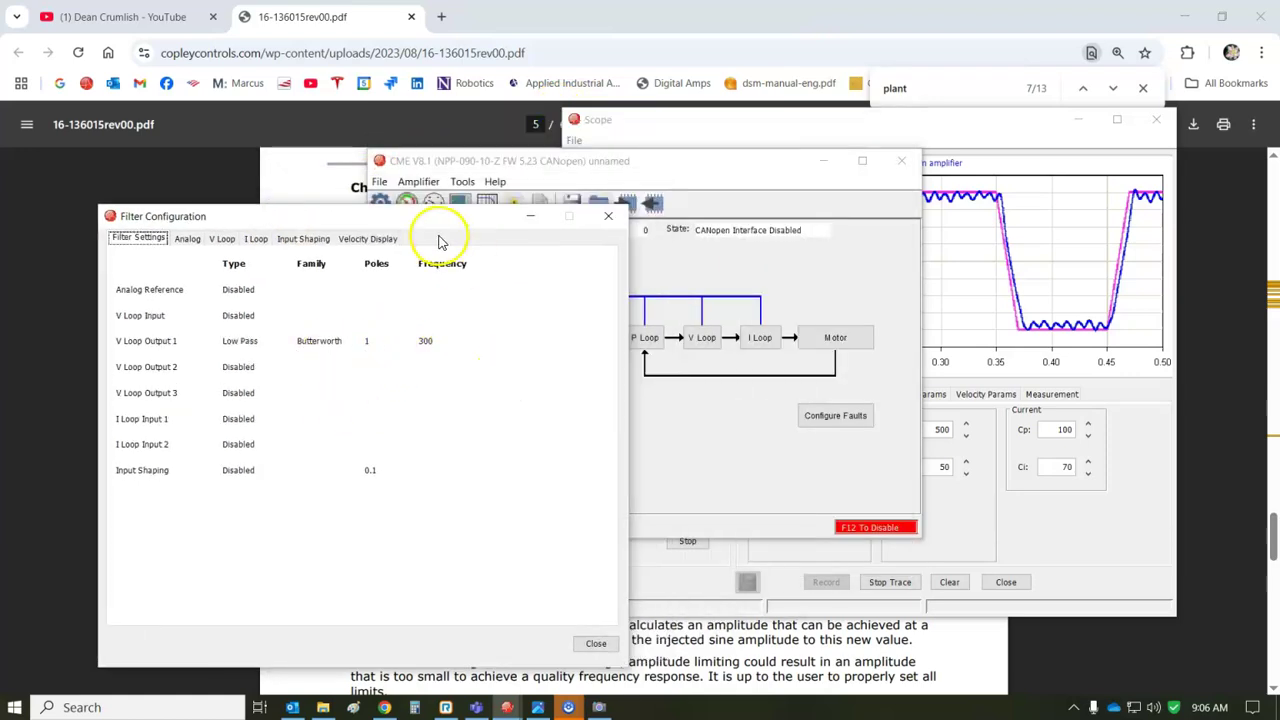
pyautogui.moveTo(418, 218); pyautogui.dragTo(390, 218)
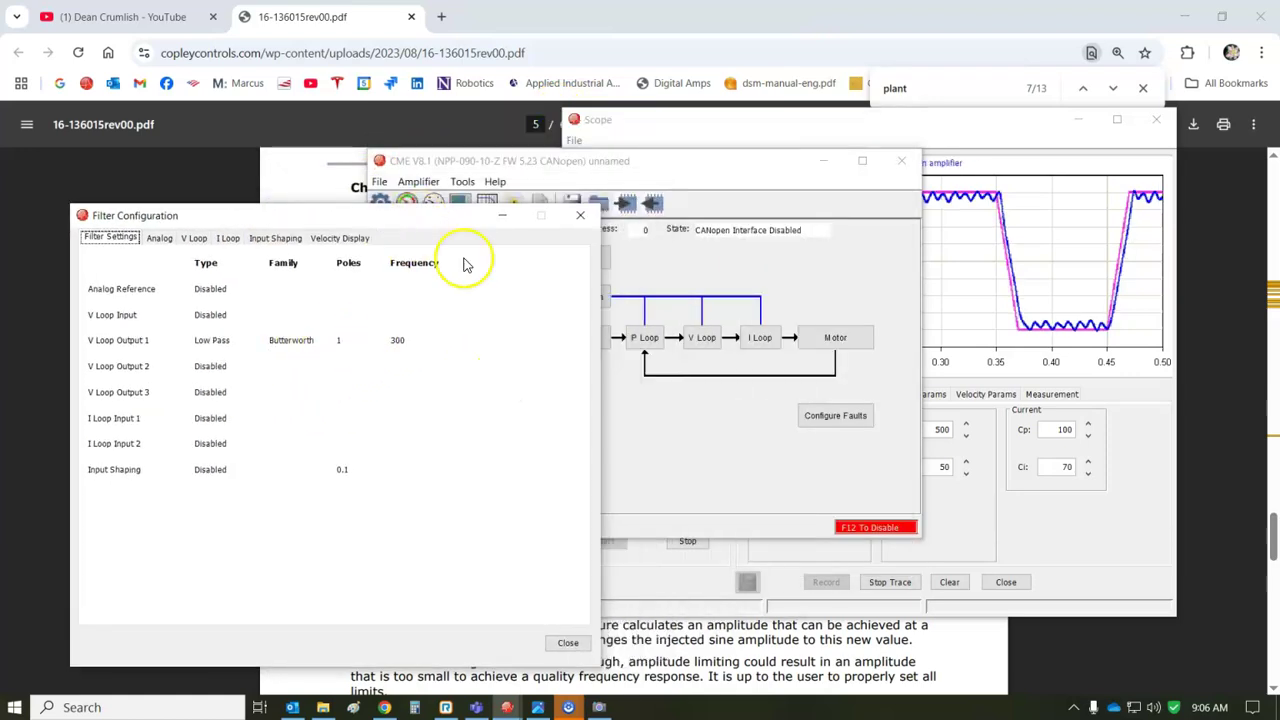
pyautogui.moveTo(700, 132); pyautogui.dragTo(609, 151)
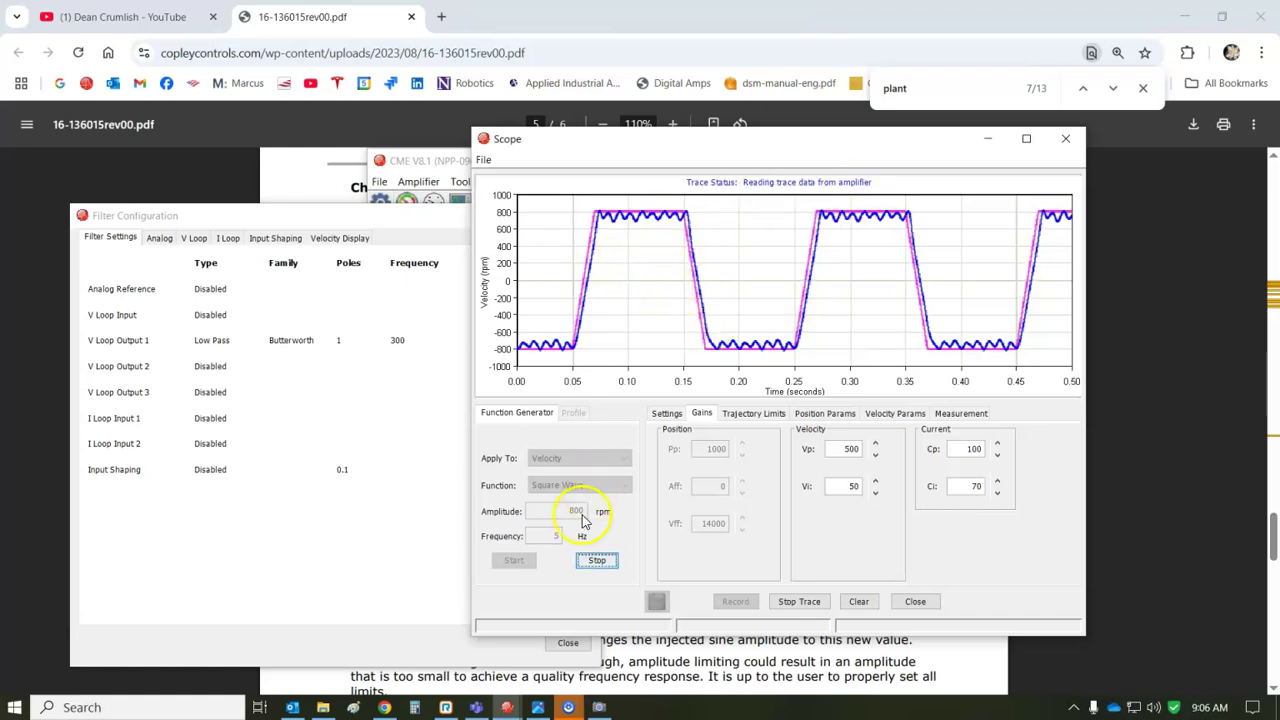
# Step: Stop the velocity test, switch the scope to profile moves, and select the distance value for editing
pyautogui.click(595, 562)
pyautogui.click(572, 413)
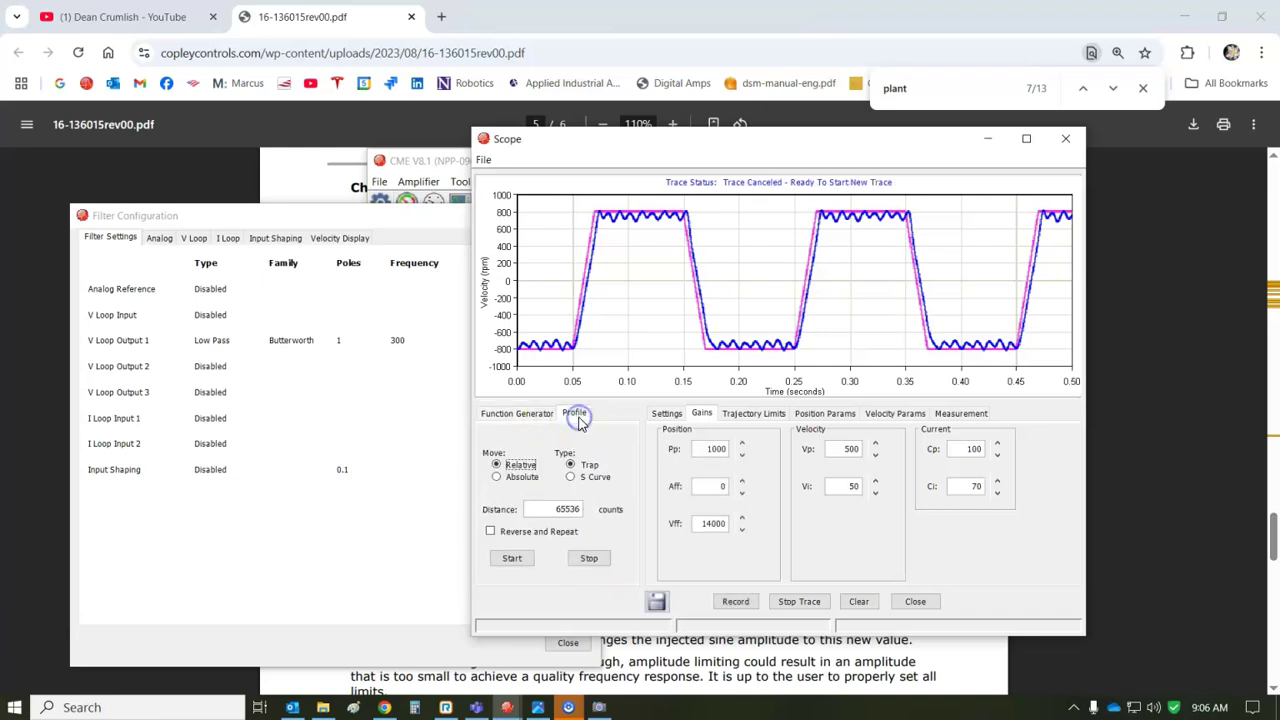
pyautogui.doubleClick(557, 514)
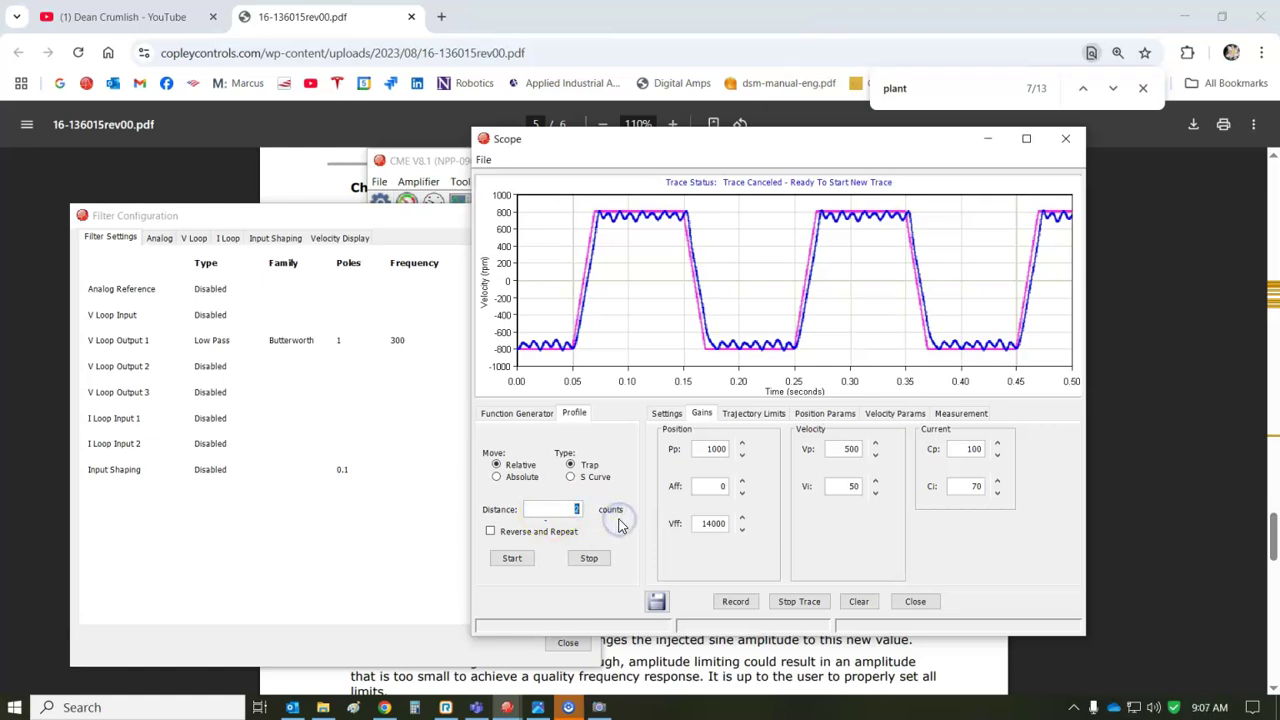
# Step: Check the encoder's single-turn counts per revolution in the motor feedback data, then dismiss the feedback dialog
pyautogui.moveTo(713, 142); pyautogui.dragTo(477, 240)
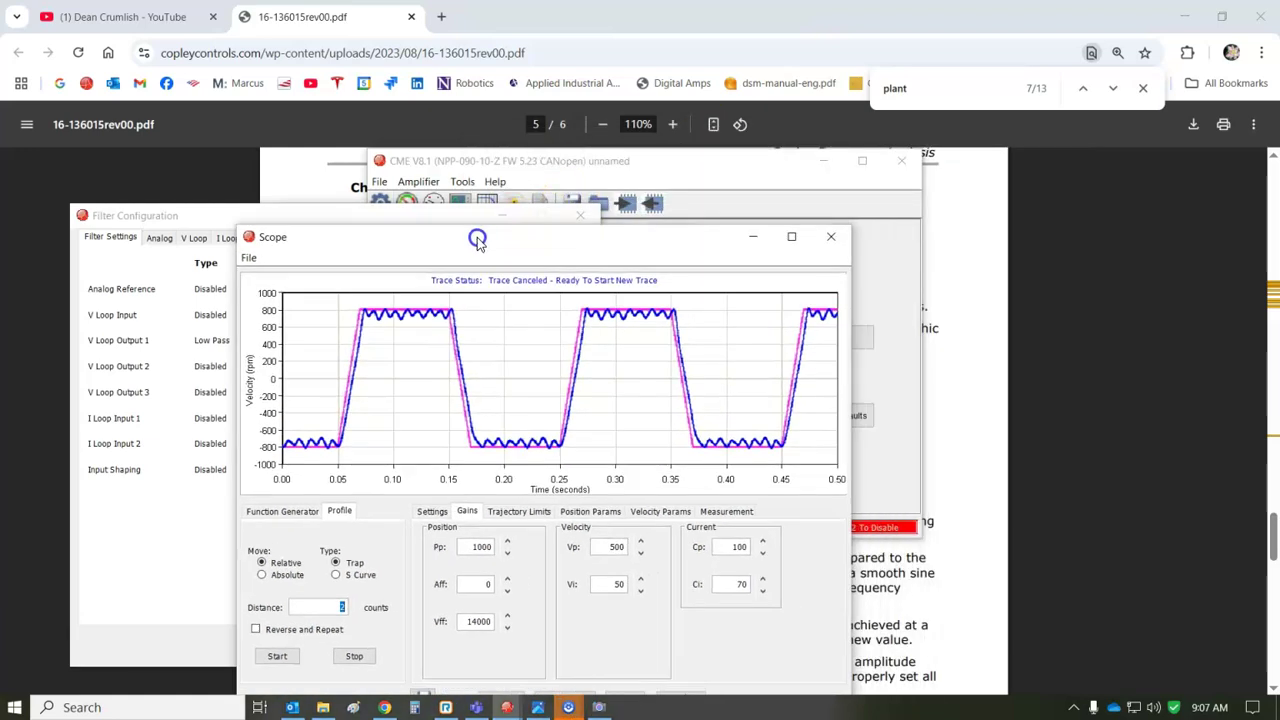
pyautogui.click(858, 429)
pyautogui.click(846, 337)
pyautogui.click(542, 545)
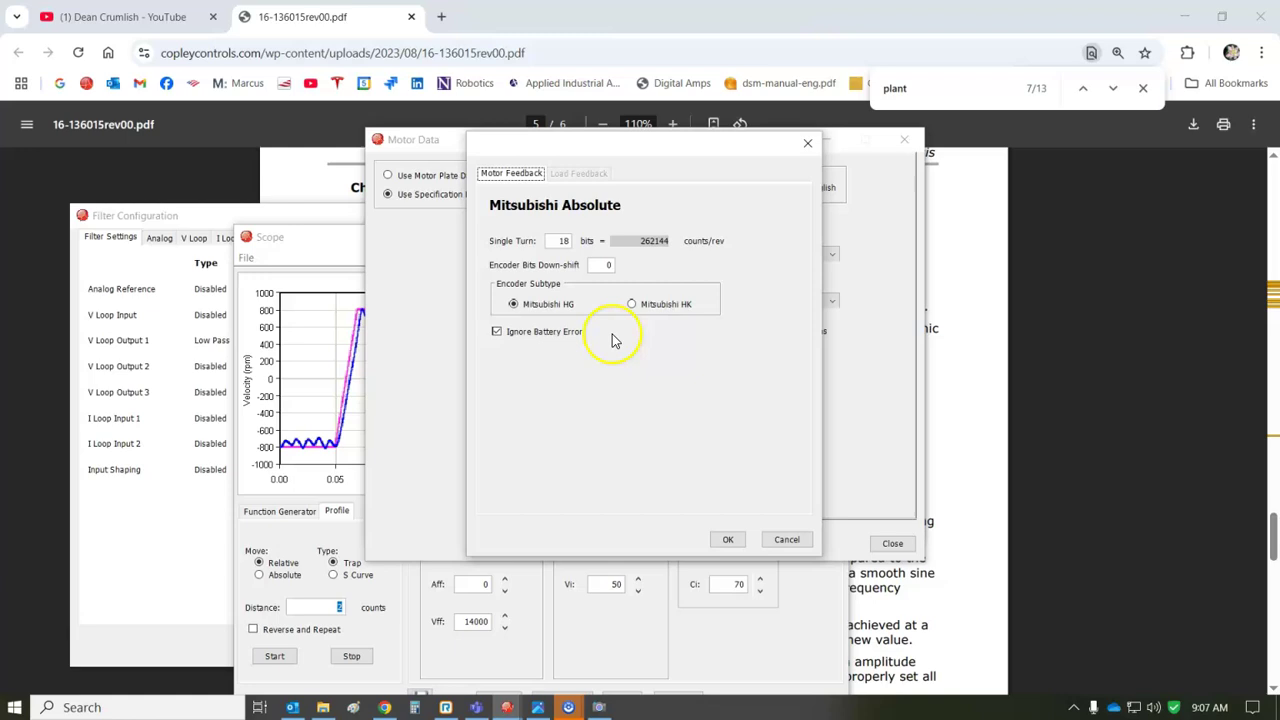
pyautogui.click(807, 143)
# Step: Set the relative trapezoidal move distance to 262144 counts and start the move
pyautogui.click(327, 242)
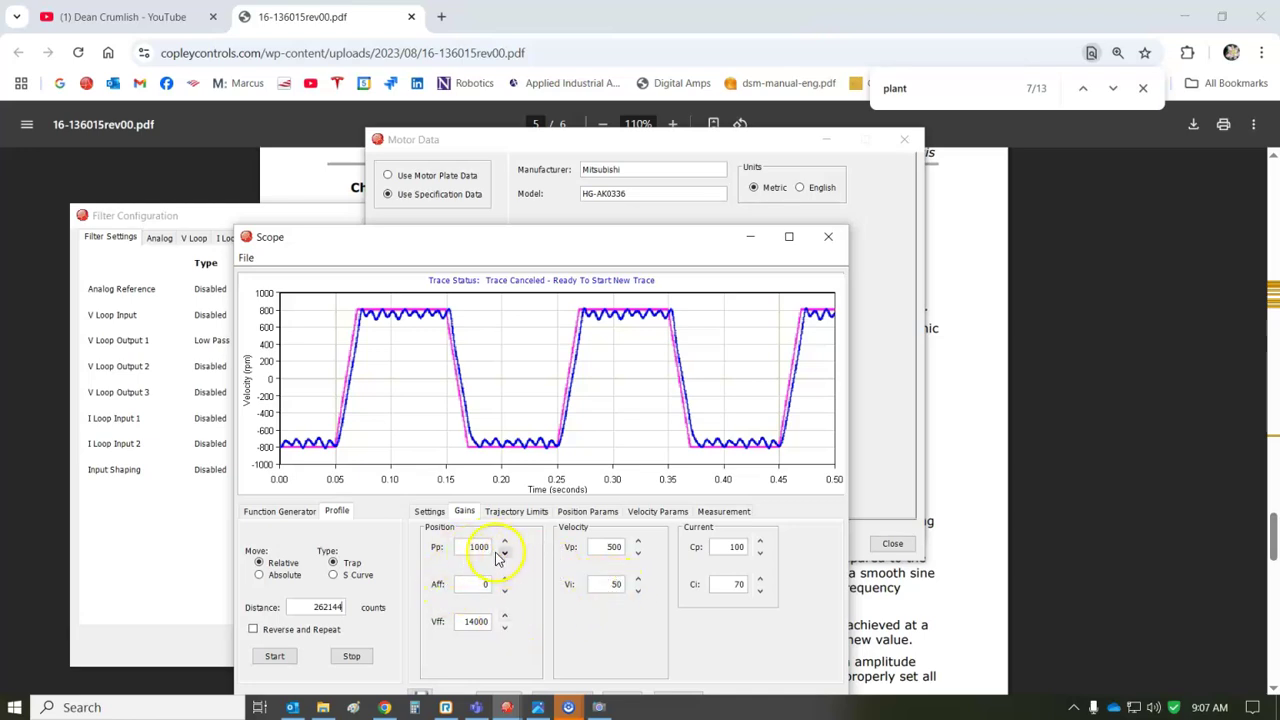
pyautogui.click(272, 656)
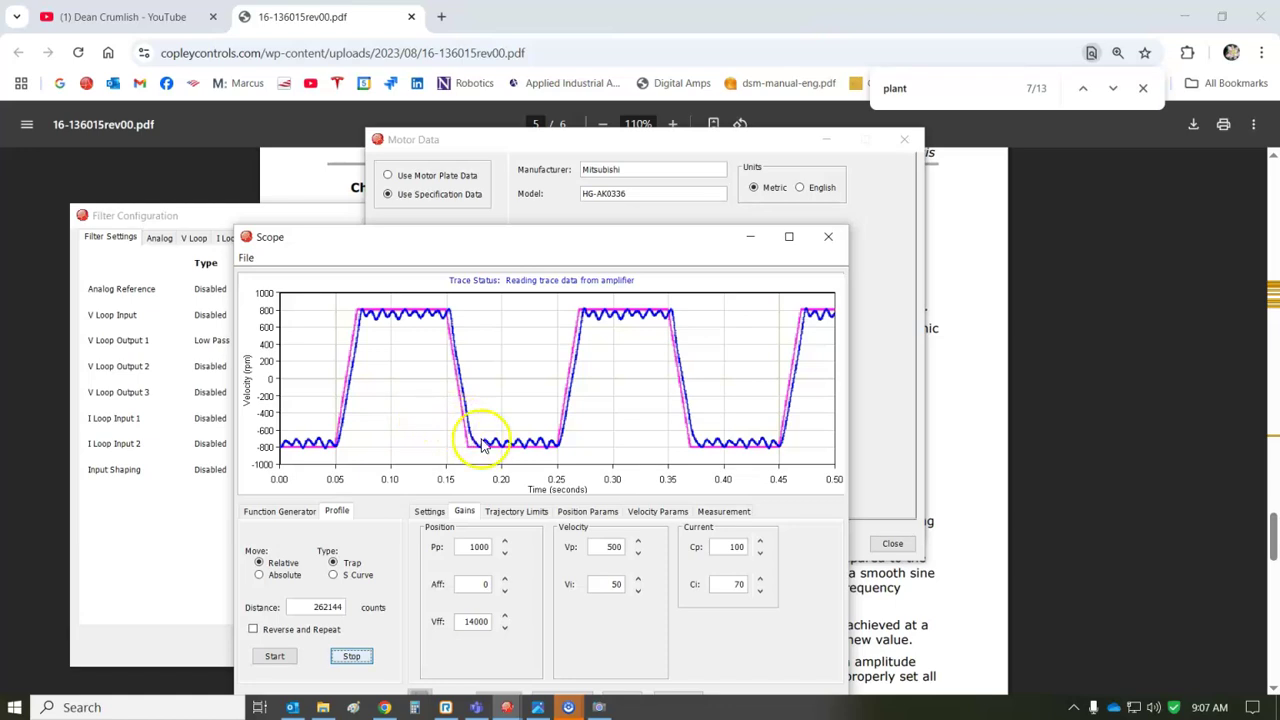
# Step: Move the scope window clear of the filter settings and zoom in on the settling part of the following error trace
pyautogui.moveTo(539, 245); pyautogui.dragTo(882, 210)
pyautogui.moveTo(716, 380); pyautogui.dragTo(1022, 400)
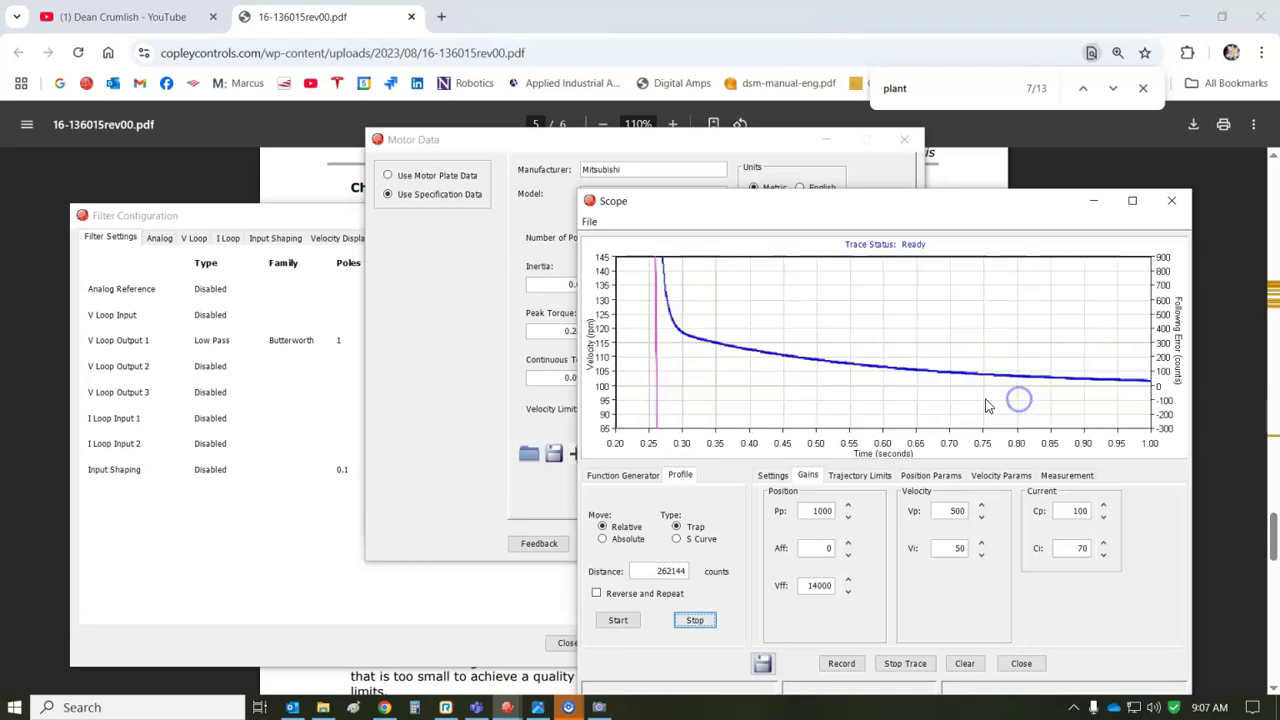
# Step: Set the velocity loop gain Vi to 60 and rerun the relative move to check the following error
pyautogui.doubleClick(958, 549)
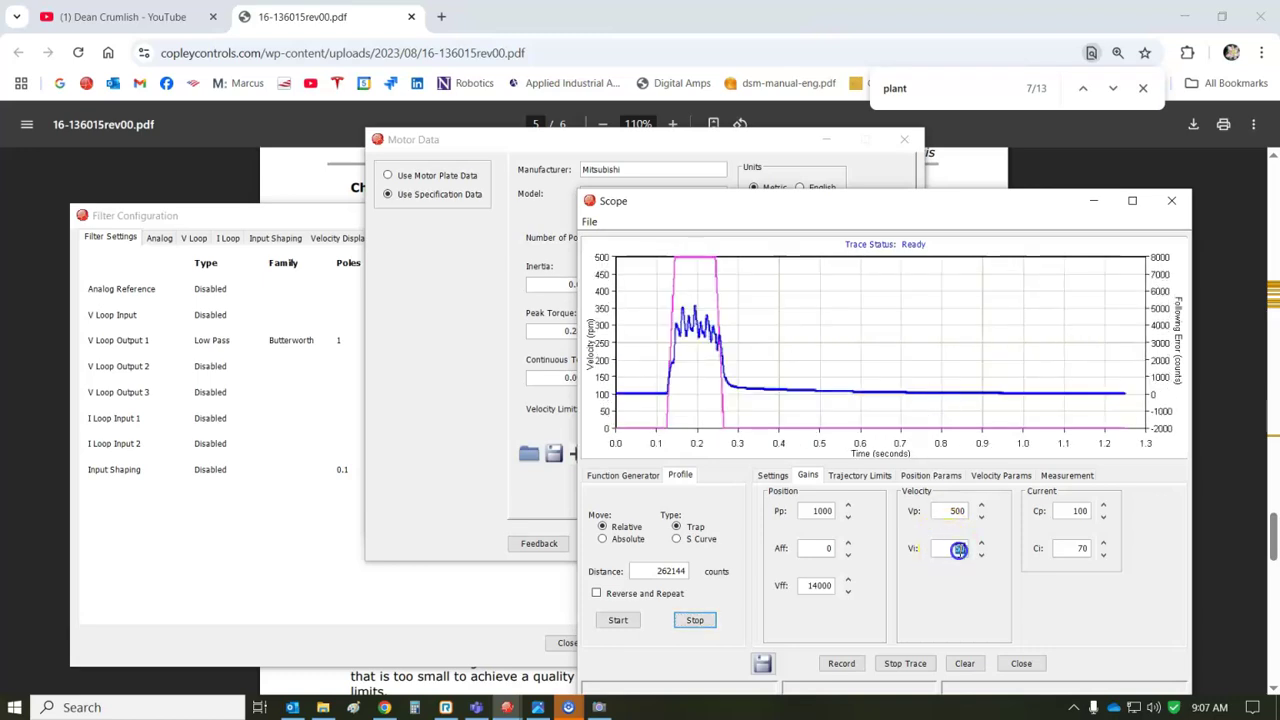
pyautogui.click(818, 625)
pyautogui.click(643, 624)
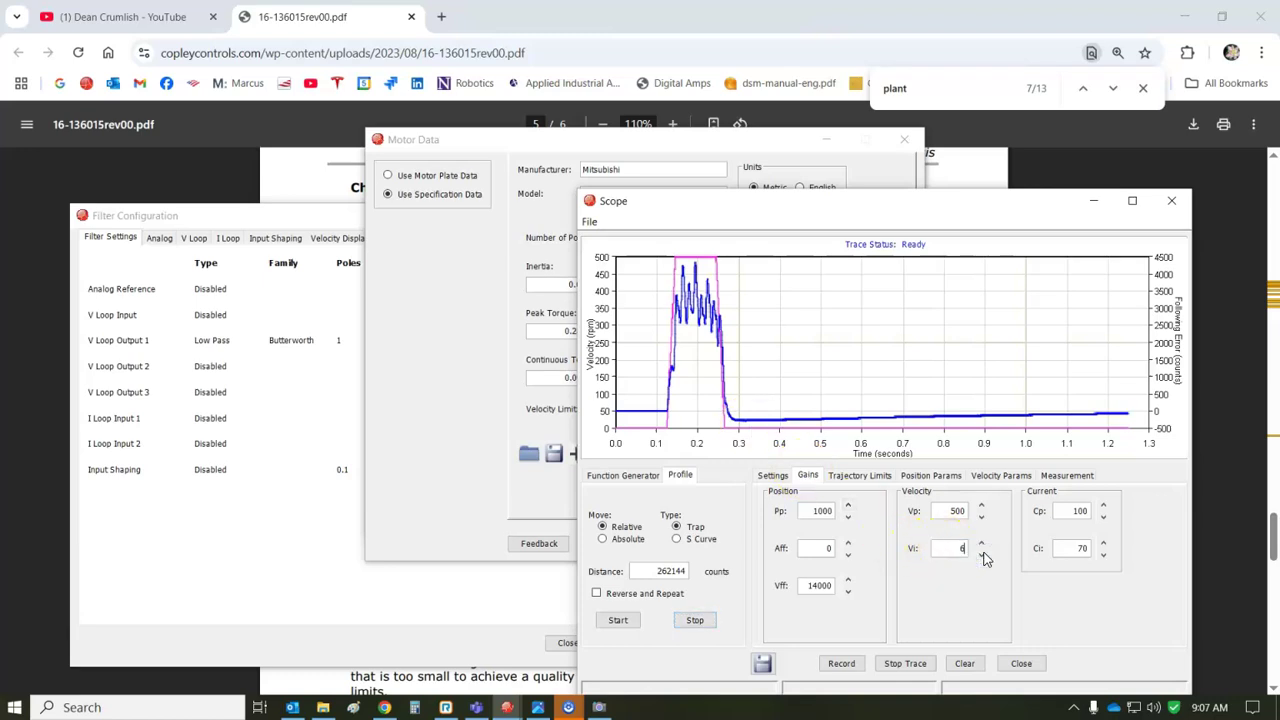
pyautogui.click(616, 622)
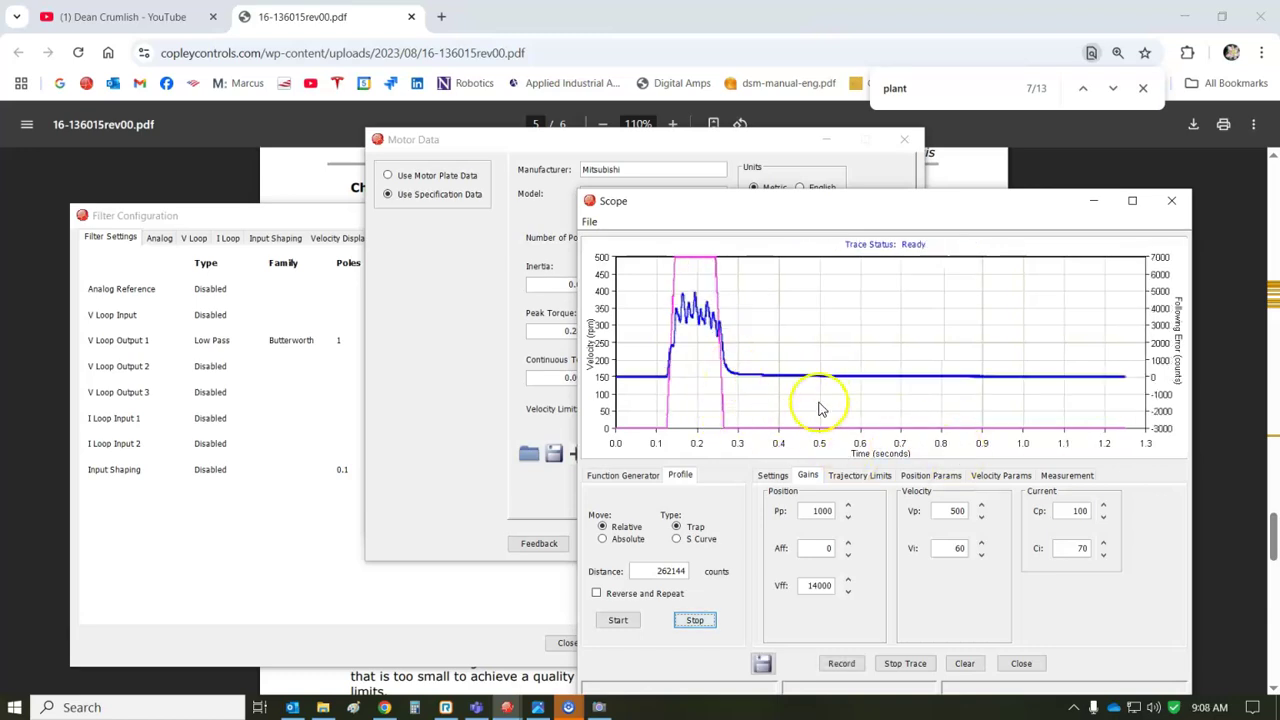
# Step: Close the scope, motor data and filter configuration windows
pyautogui.click(1172, 201)
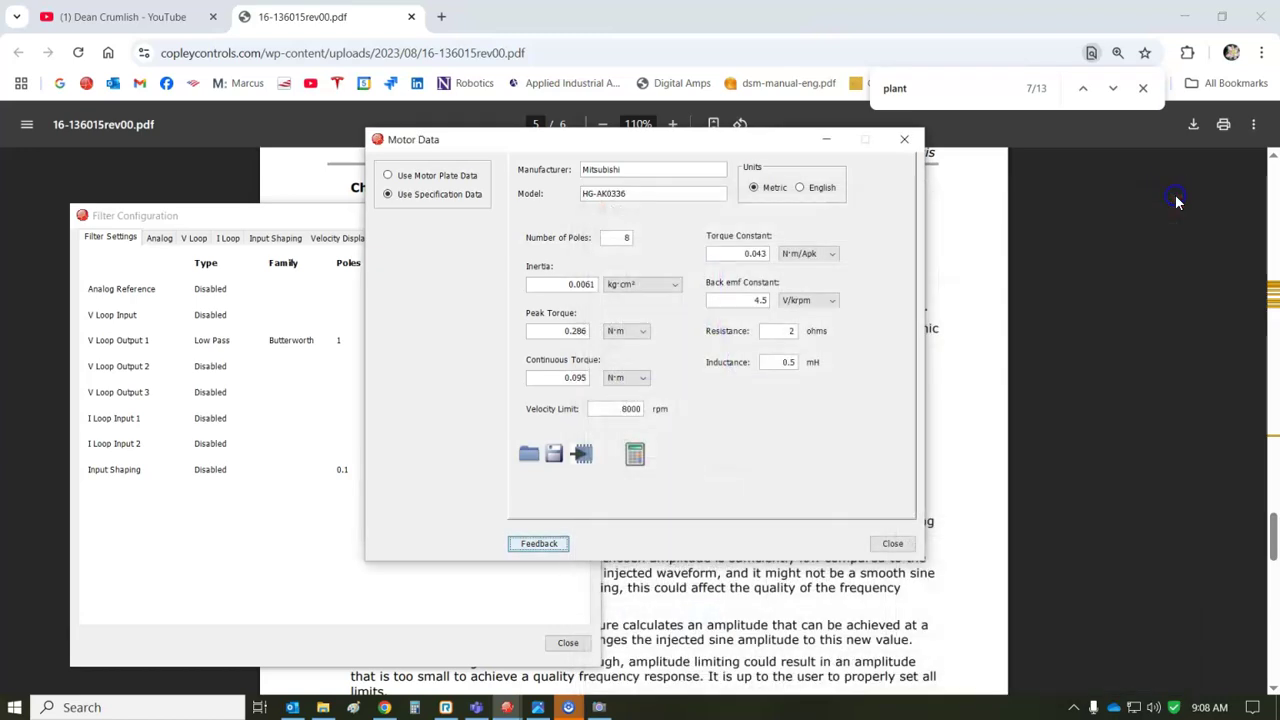
pyautogui.click(904, 139)
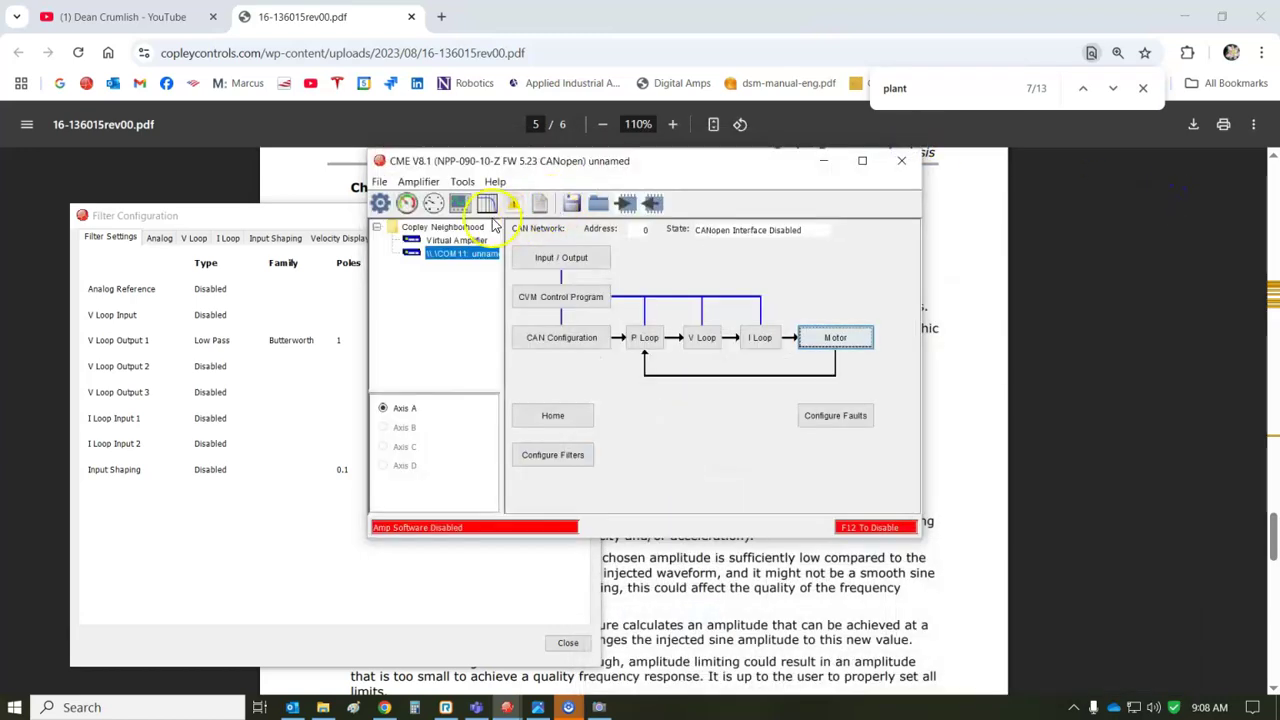
pyautogui.click(343, 212)
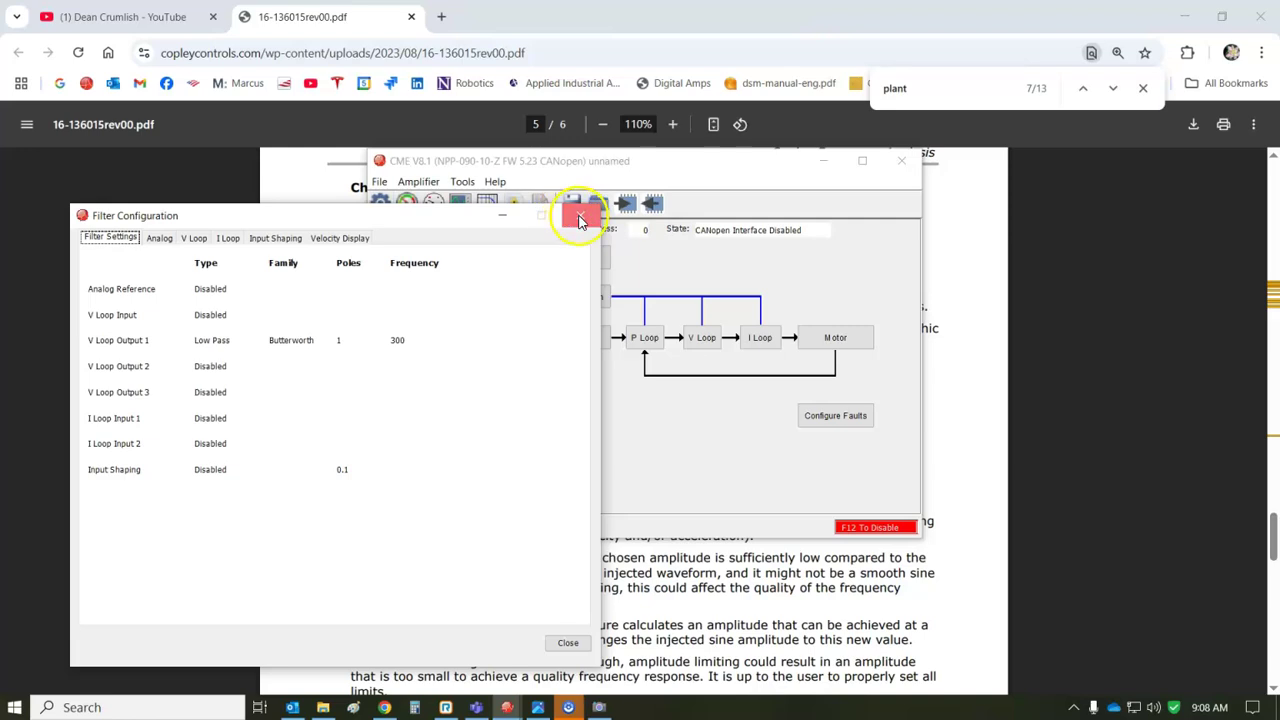
pyautogui.click(580, 220)
# Step: Open the frequency analysis and run a Current Closed Loop sine sweep at 0.22 A from 10 to 3000 Hz with 50 samples
pyautogui.click(494, 203)
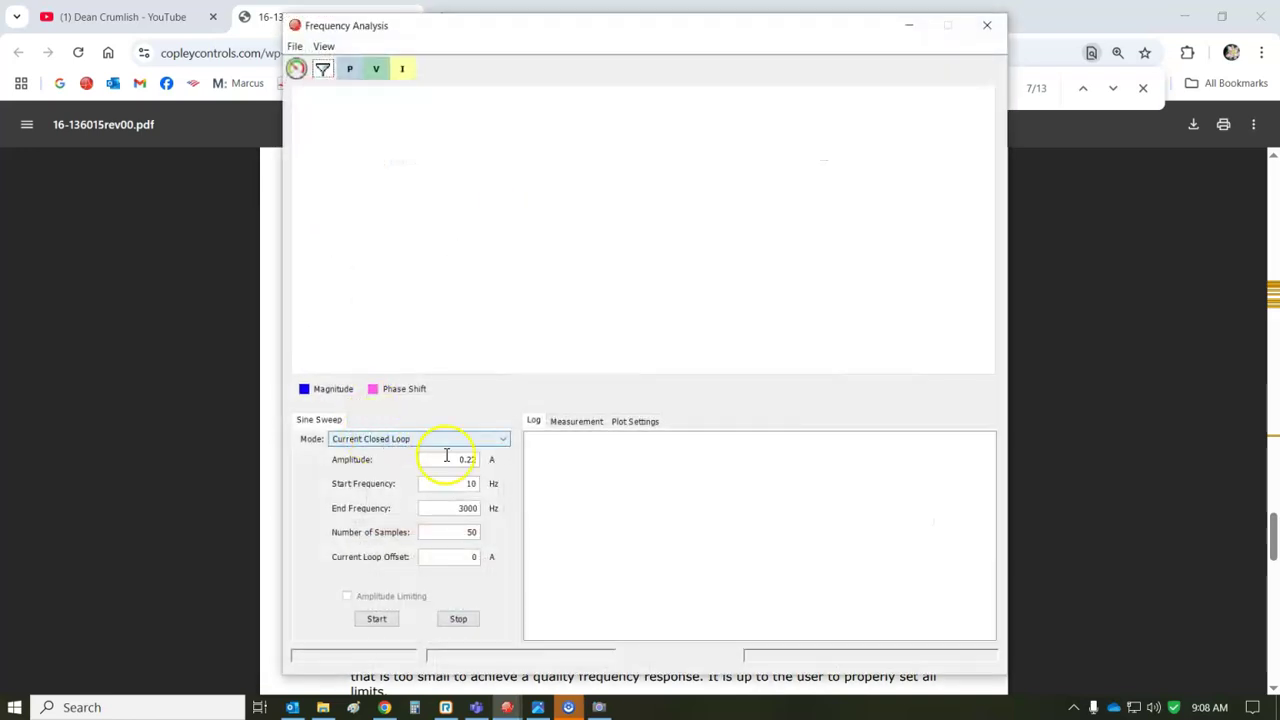
pyautogui.click(383, 621)
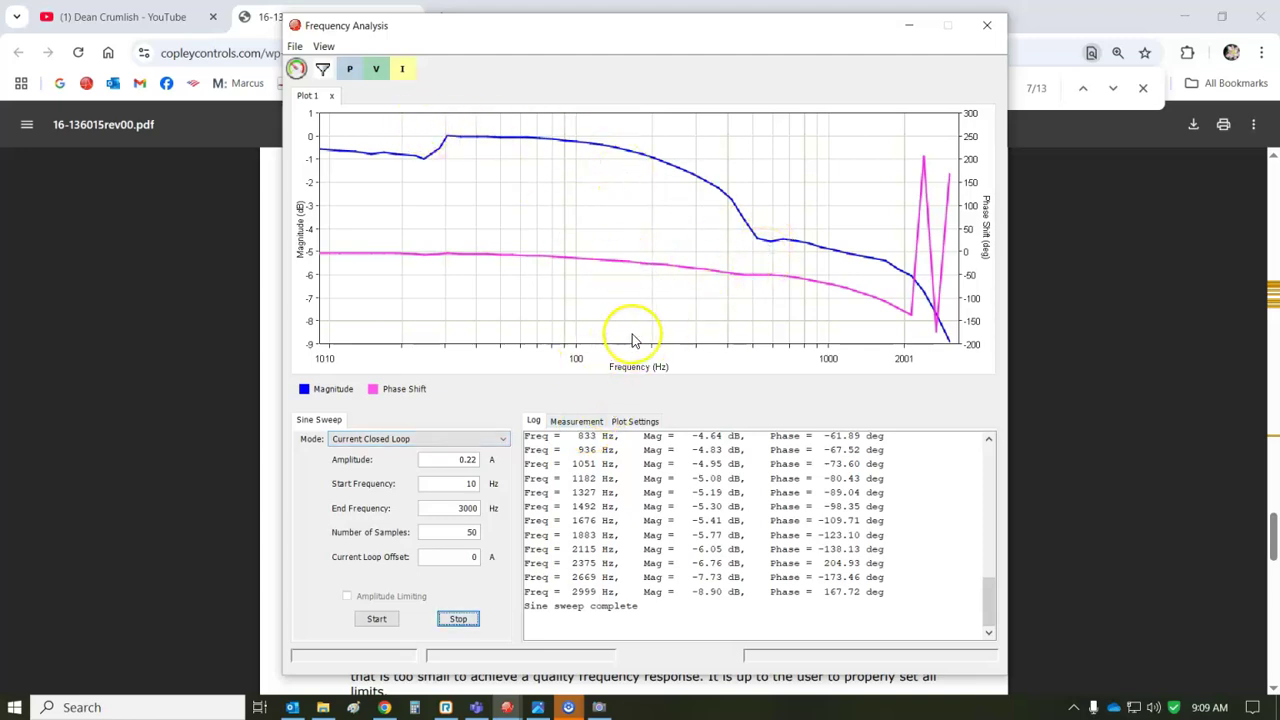
# Step: Review the current loop plot's settings and show the -3dB line on the plot
pyautogui.click(624, 423)
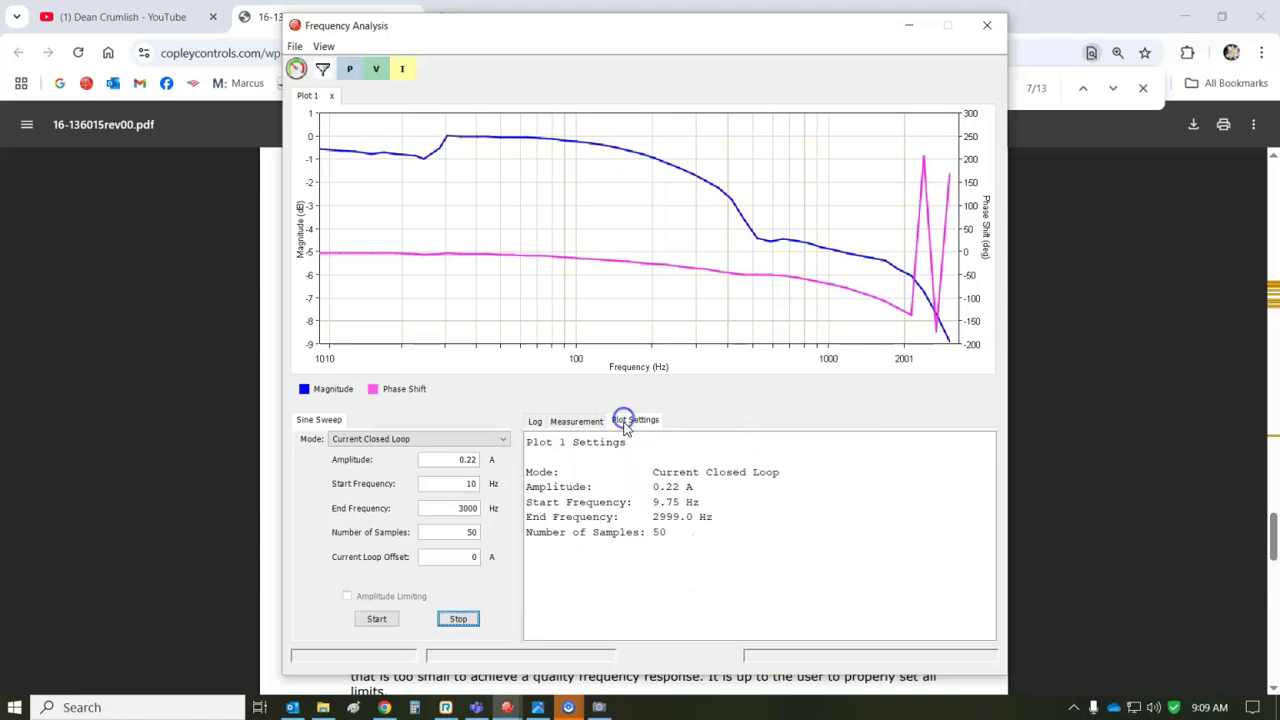
pyautogui.click(576, 421)
pyautogui.click(768, 464)
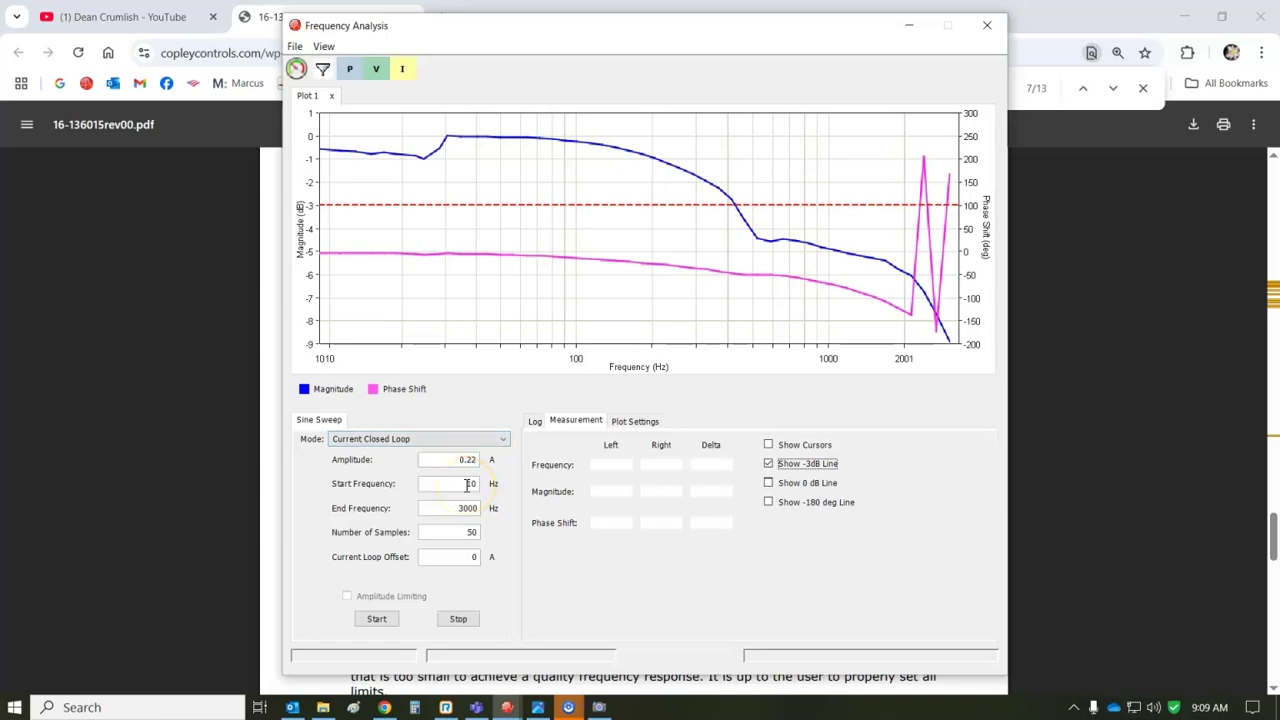
# Step: Configure a Velocity Plant (LF - Servo) sine sweep from 1 to 500 Hz with 20 samples
pyautogui.click(474, 441)
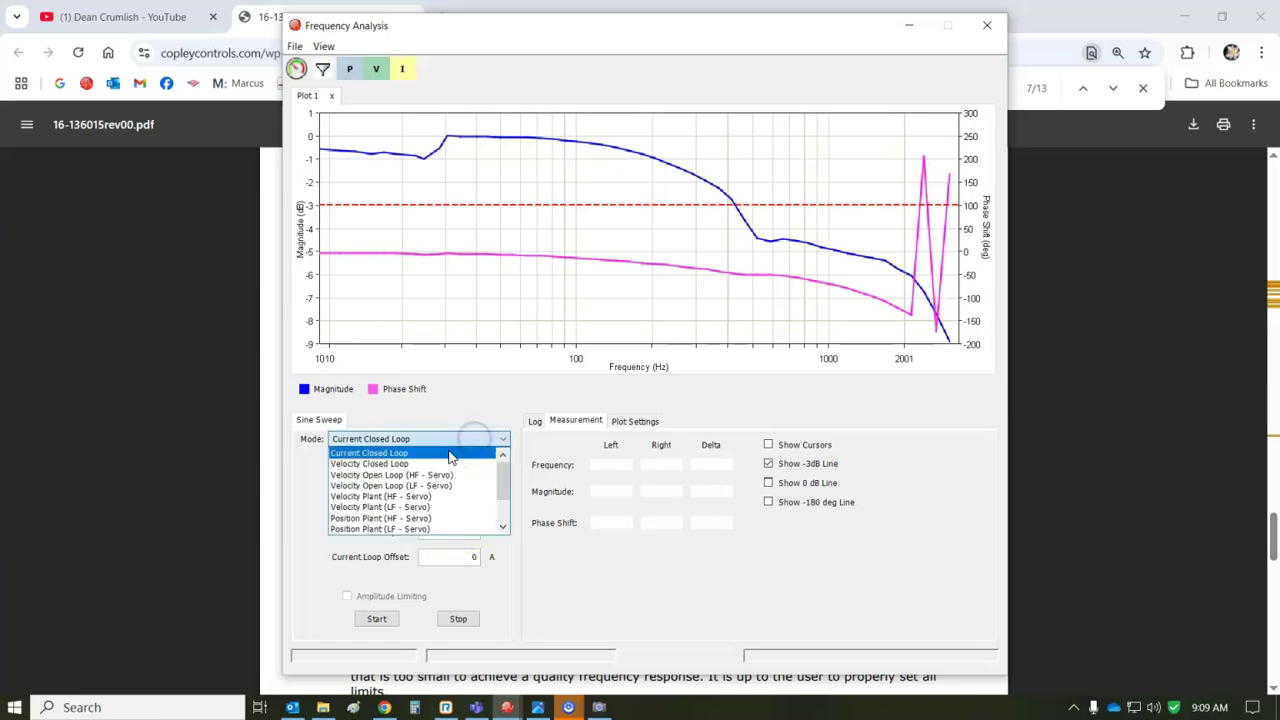
pyautogui.click(446, 520)
pyautogui.click(449, 511)
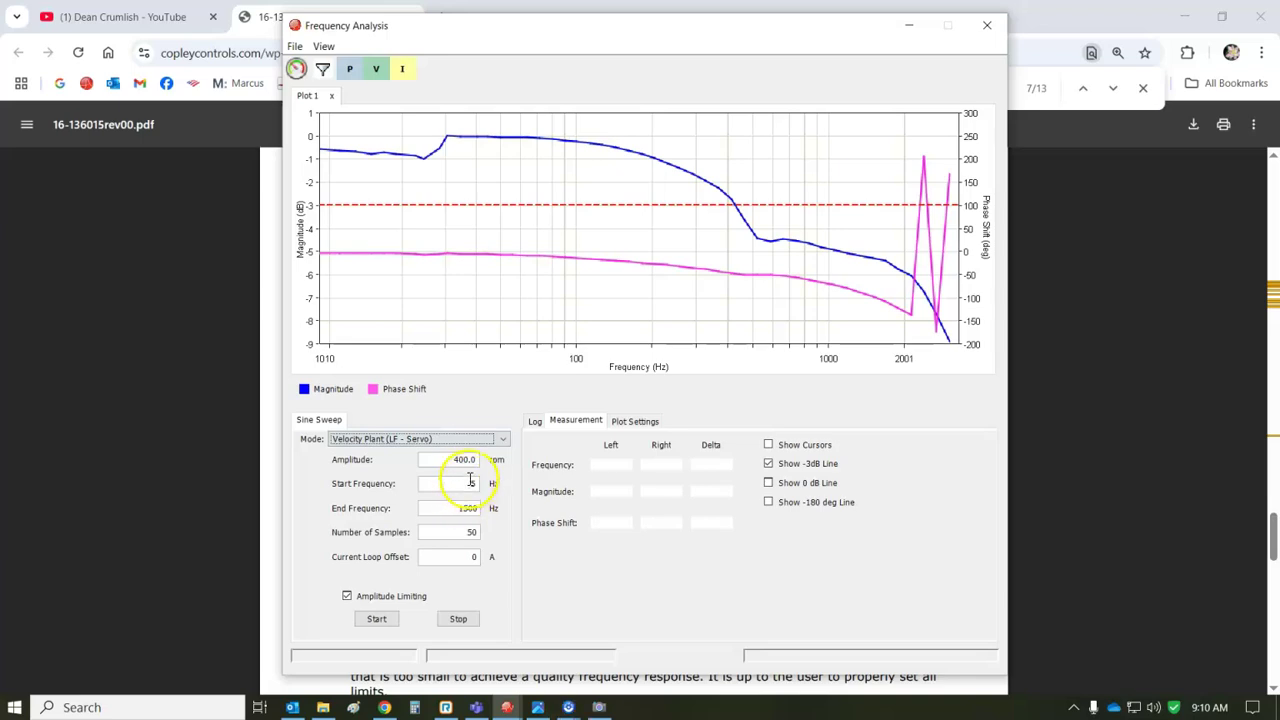
pyautogui.moveTo(468, 484); pyautogui.dragTo(497, 487)
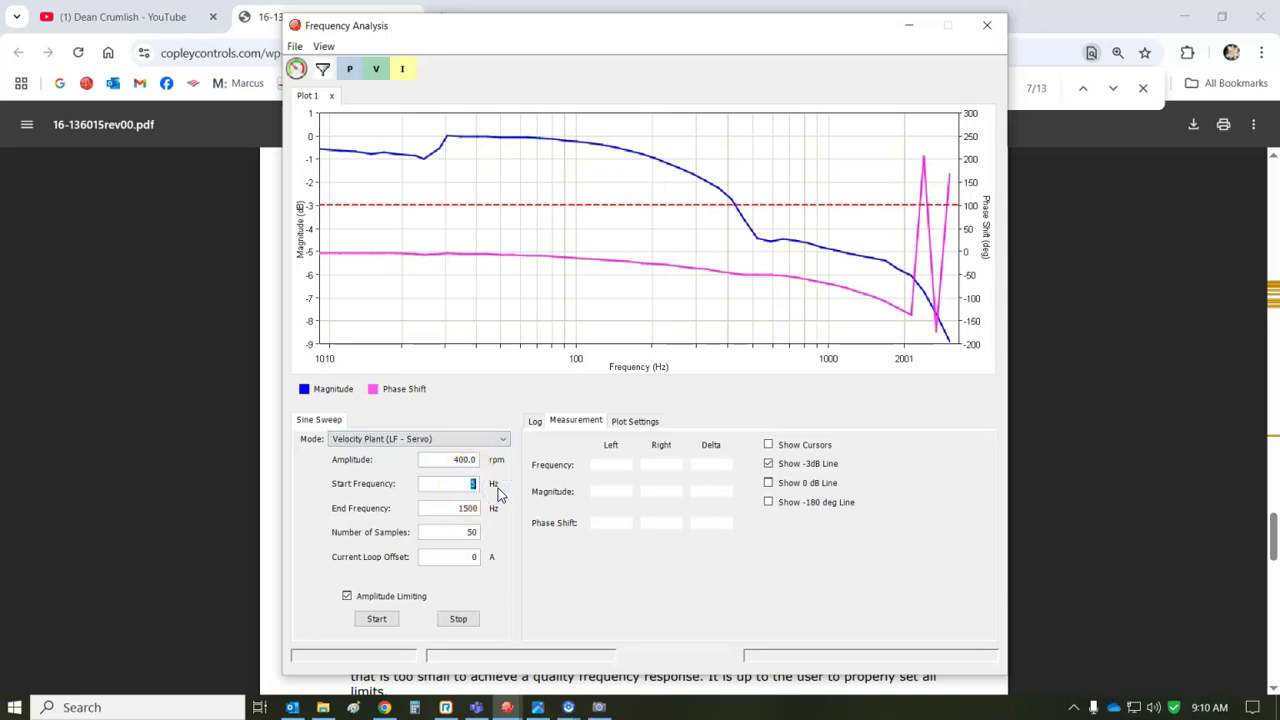
pyautogui.write('1')
pyautogui.moveTo(449, 508); pyautogui.dragTo(522, 522)
pyautogui.write('500')
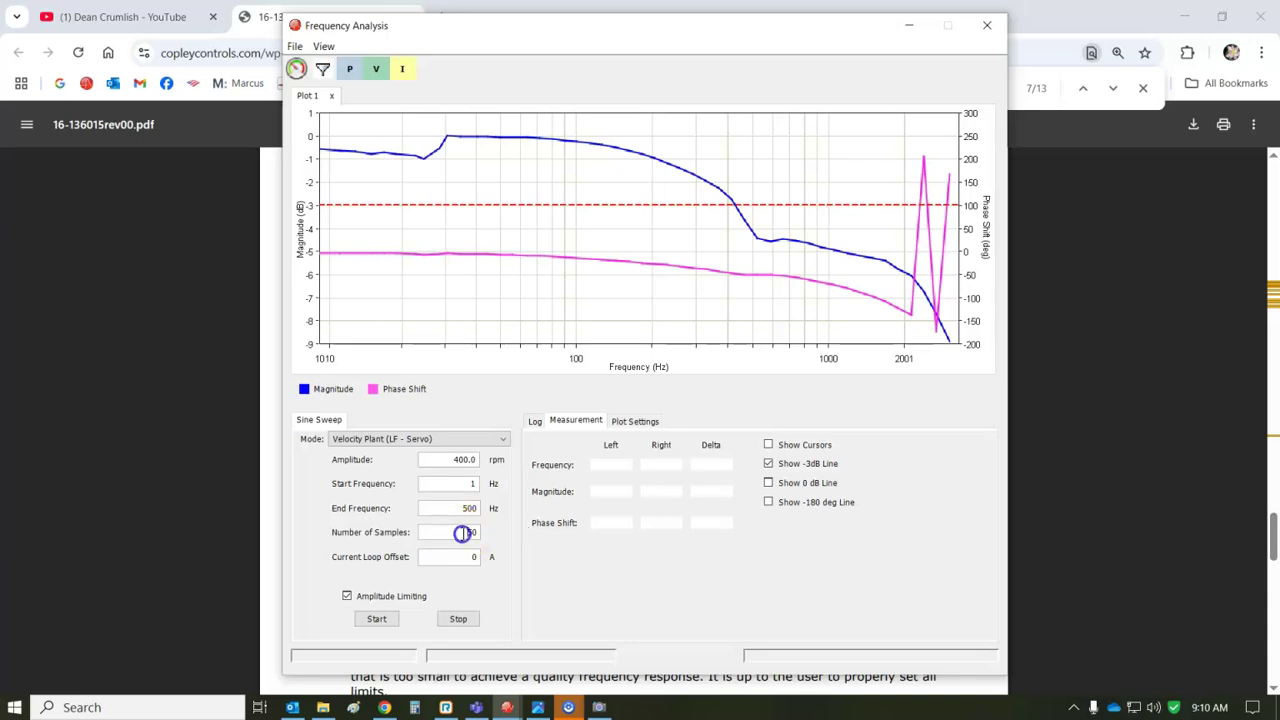
pyautogui.write('2')
# Step: Start the low-frequency velocity plant sweep and display its log
pyautogui.click(376, 619)
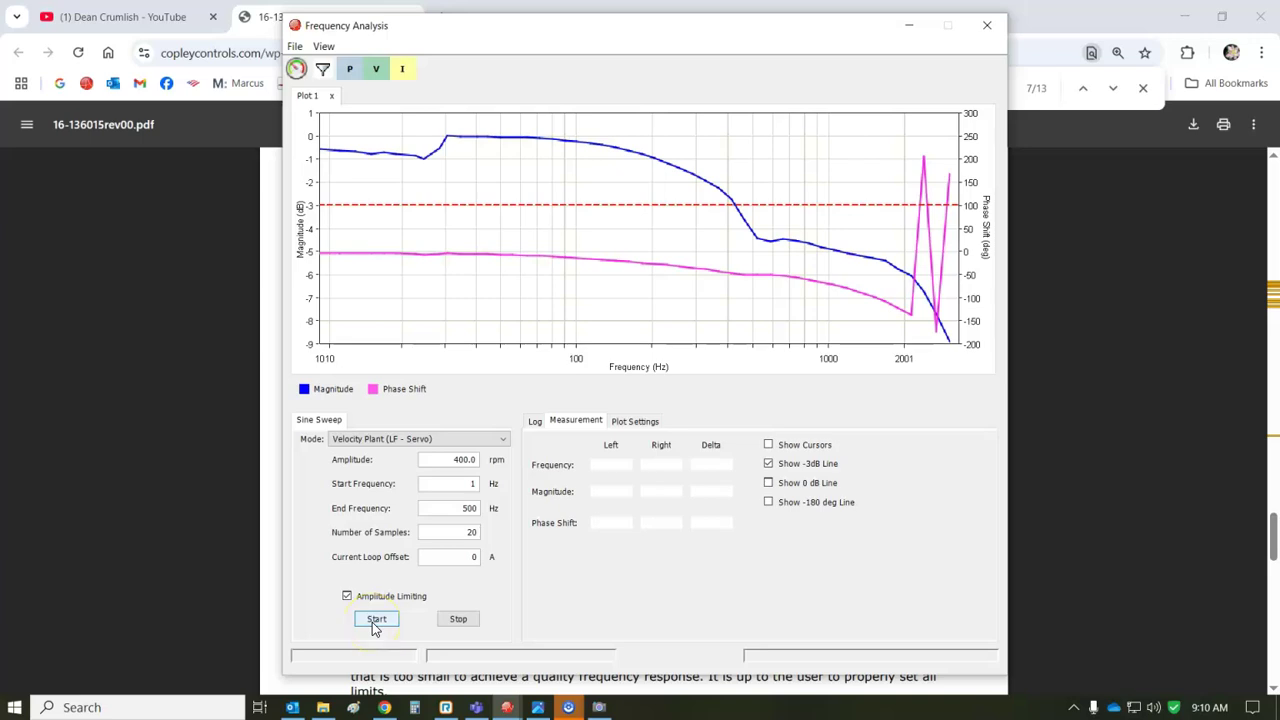
pyautogui.click(374, 624)
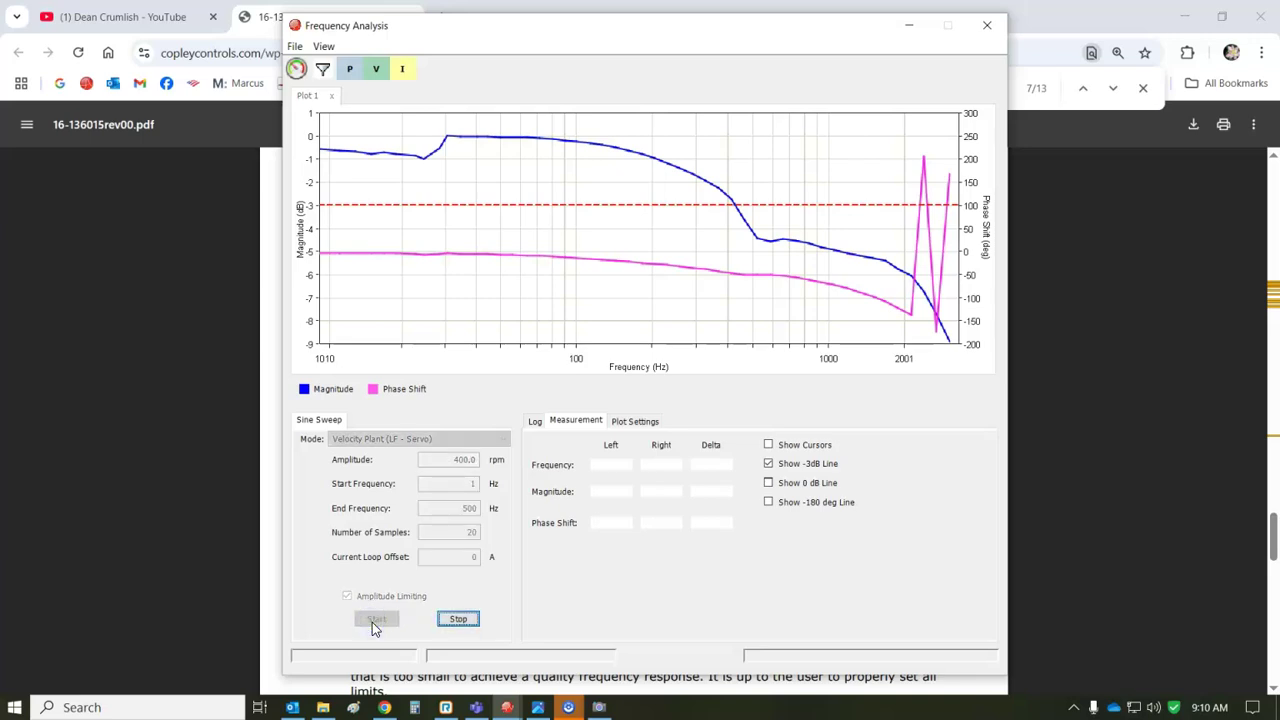
pyautogui.click(534, 421)
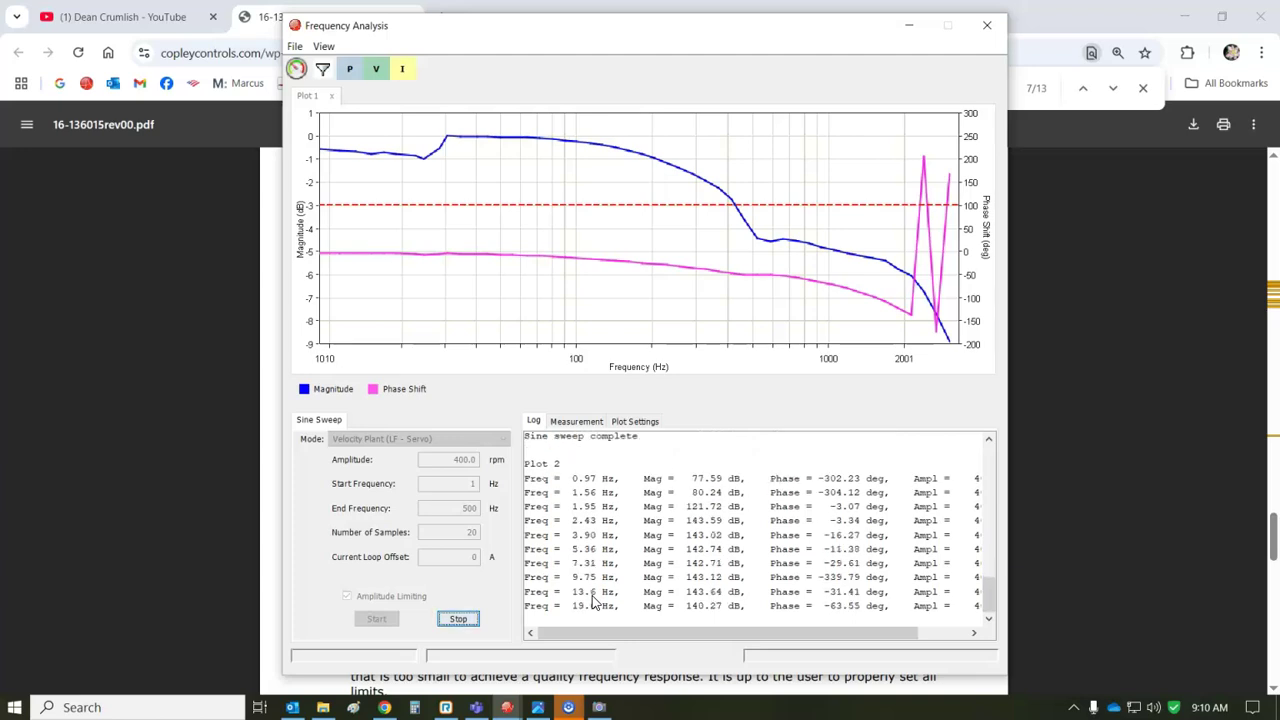
# Step: Switch to the Camera app to watch the clamped motor during the sweep, and close the camera view
pyautogui.click(598, 707)
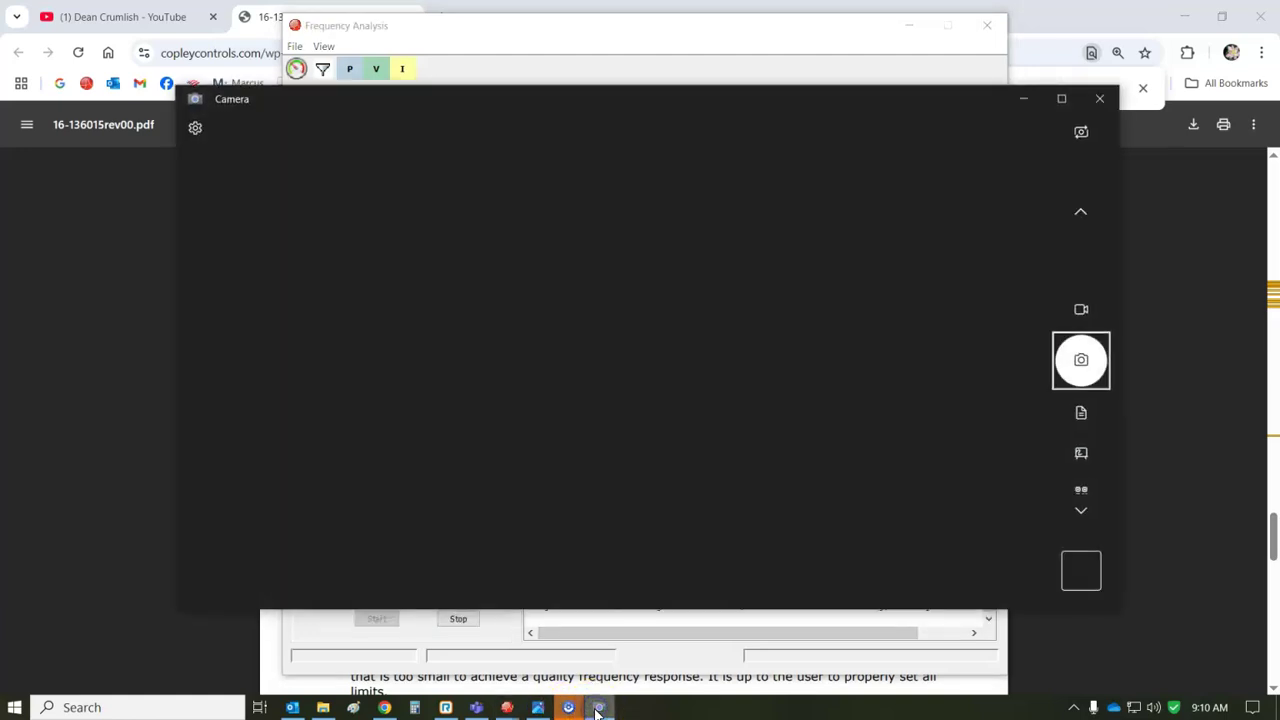
pyautogui.click(785, 491)
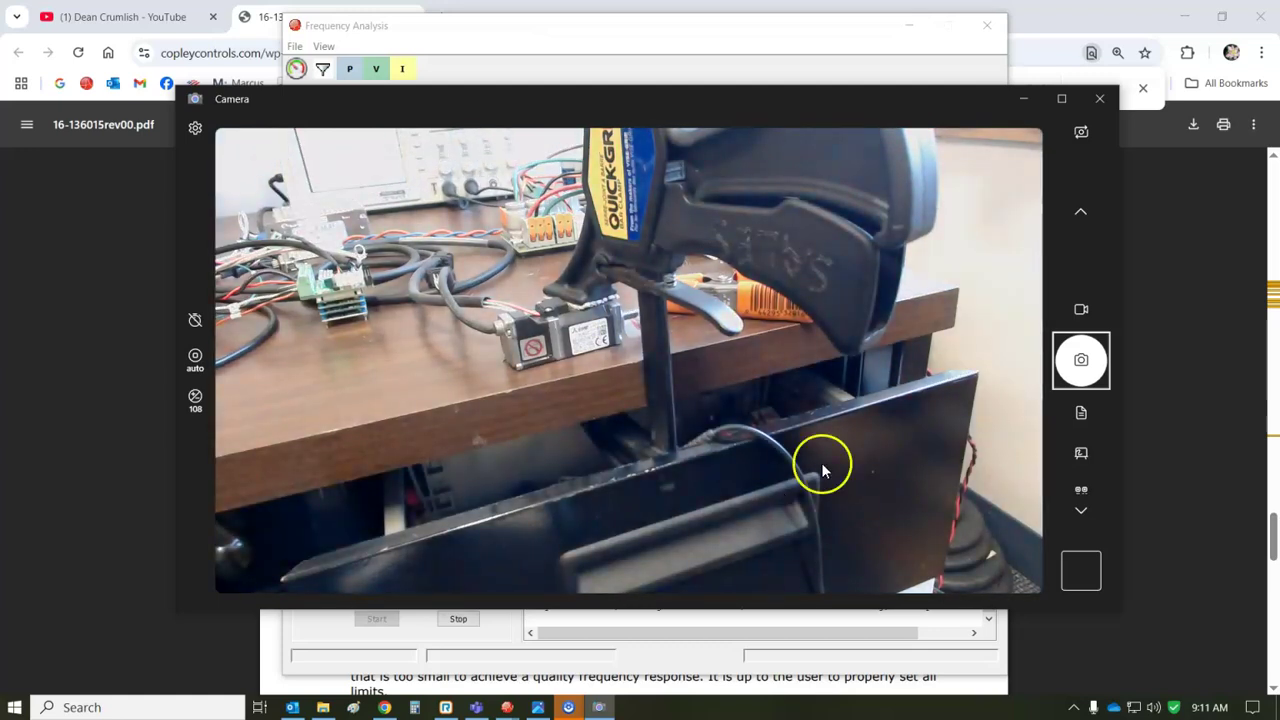
pyautogui.click(1100, 100)
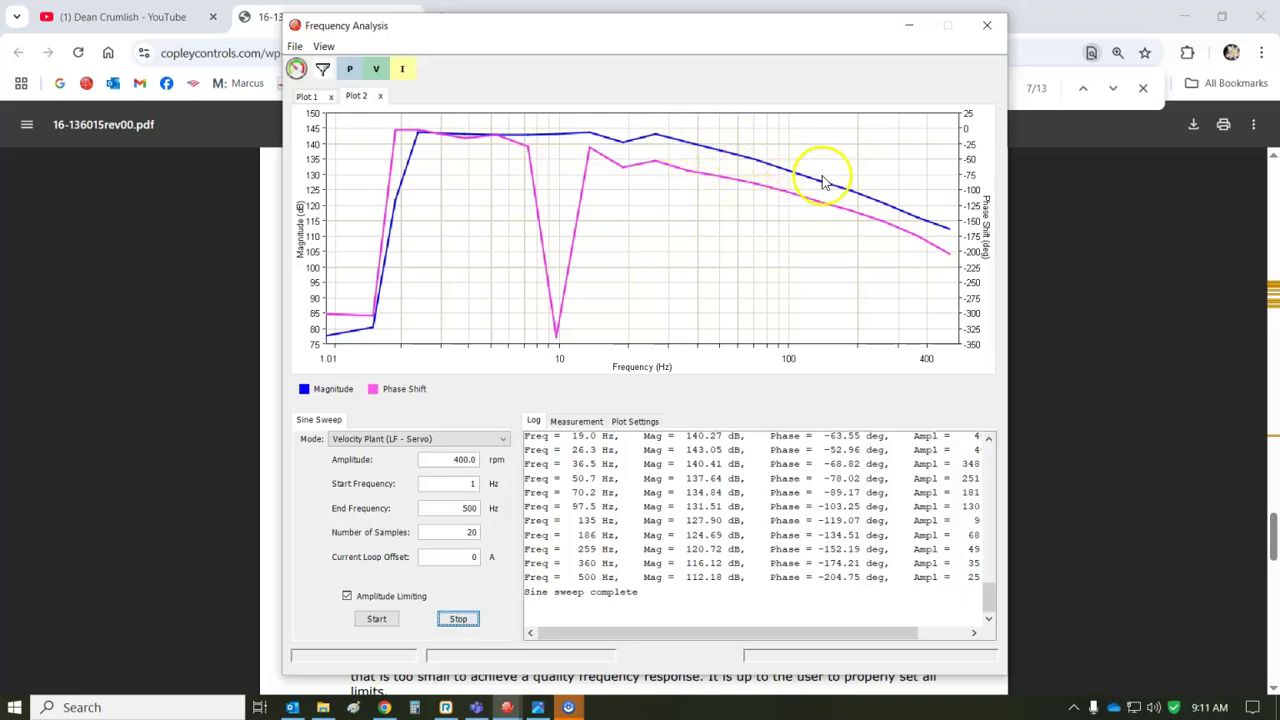
# Step: Run a Velocity Plant (HF - Servo) sine sweep with the start frequency set to 300 Hz, keeping 1500 Hz as the end frequency
pyautogui.click(476, 447)
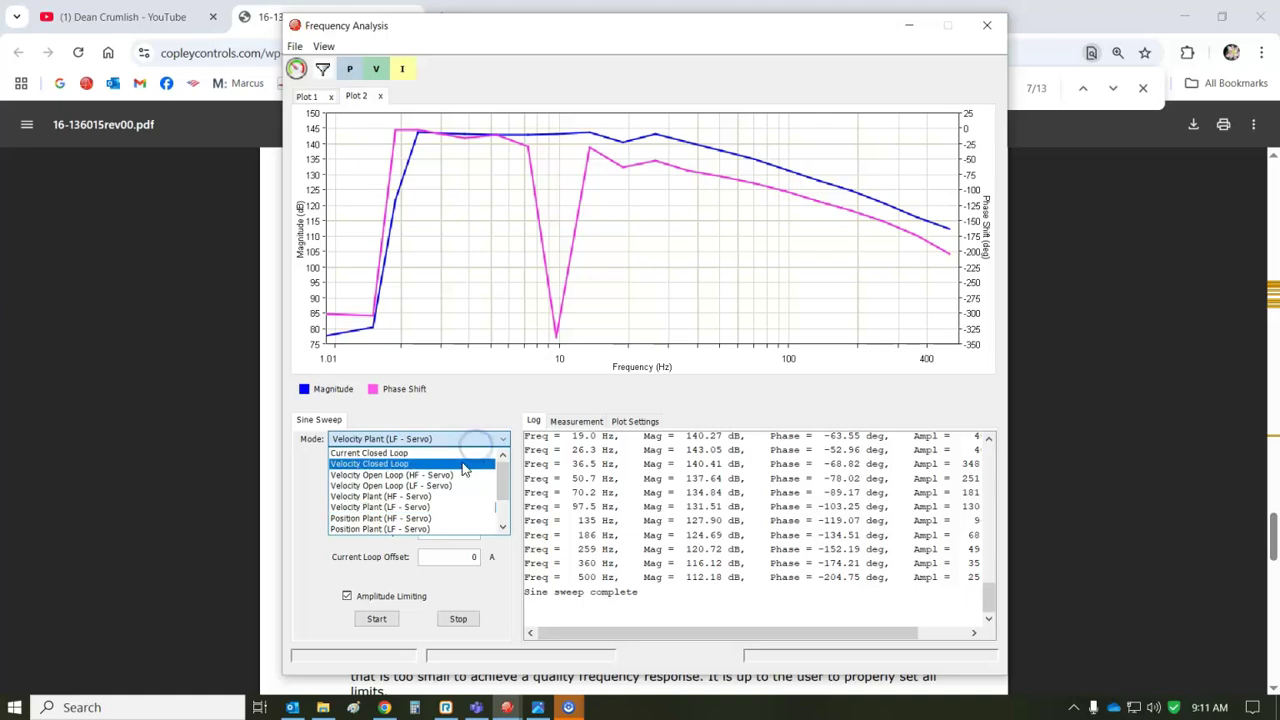
pyautogui.click(444, 500)
pyautogui.moveTo(466, 484); pyautogui.dragTo(507, 485)
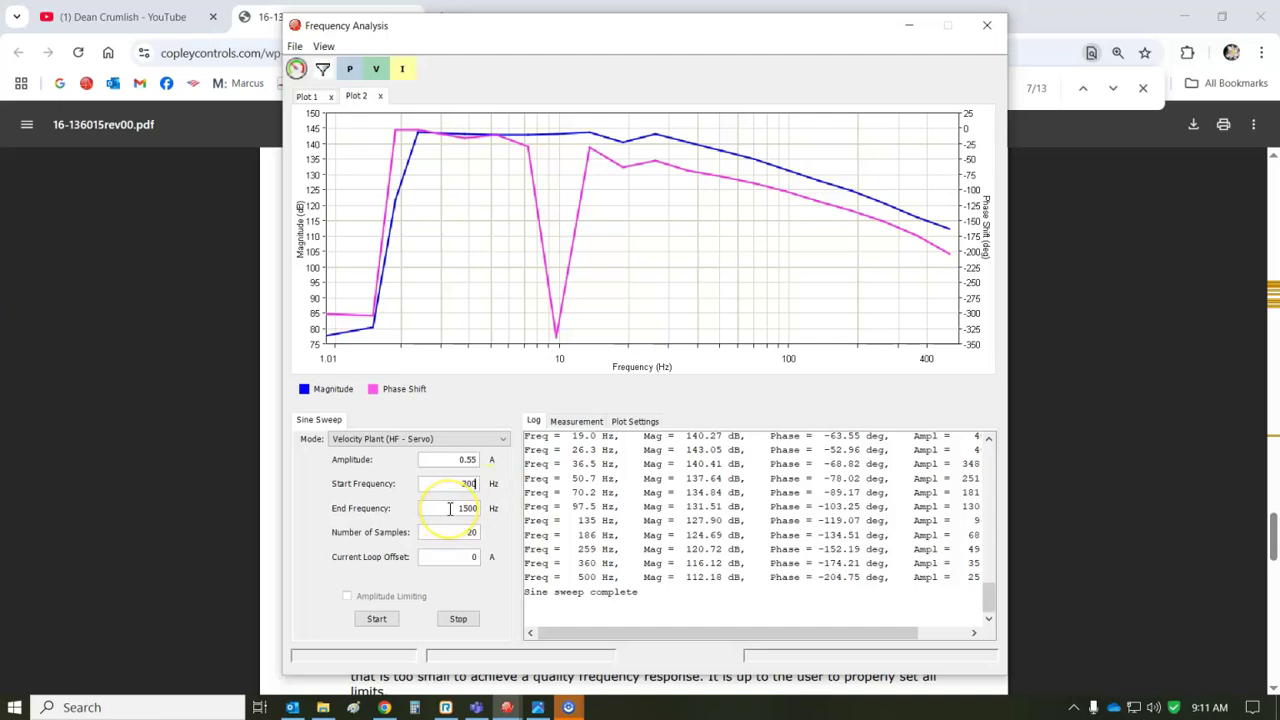
pyautogui.click(376, 620)
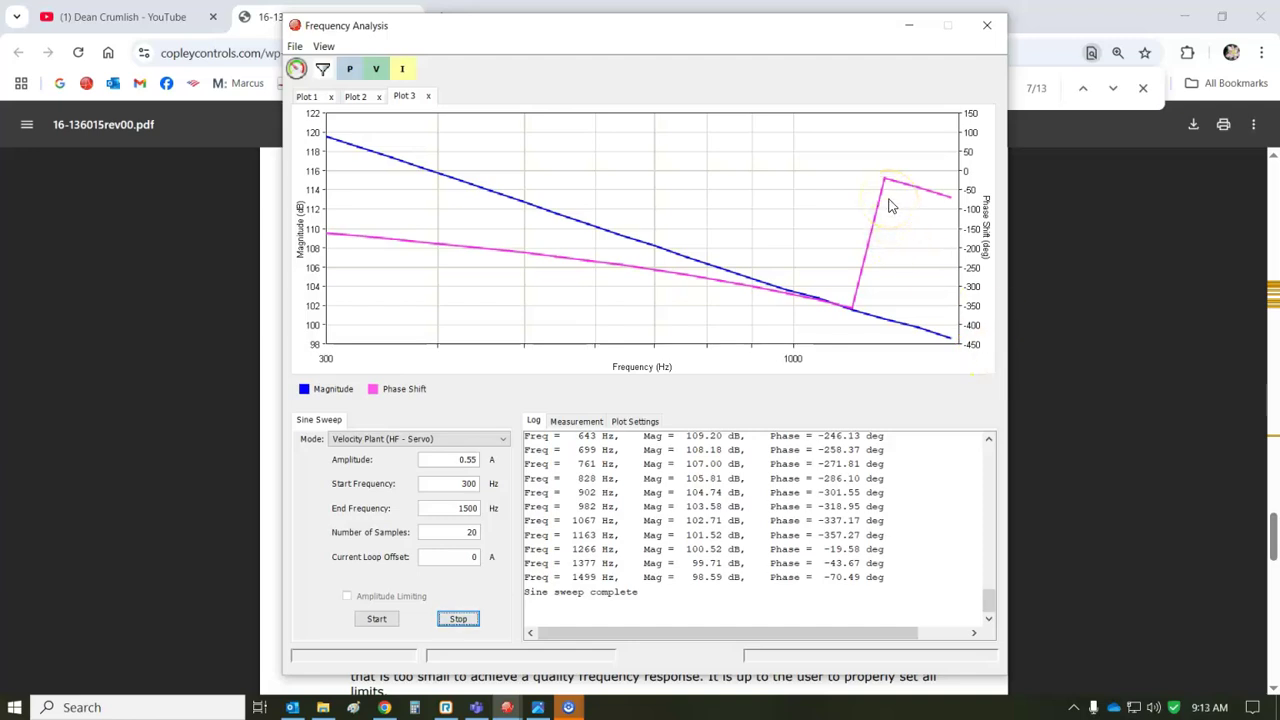
pyautogui.click(295, 46)
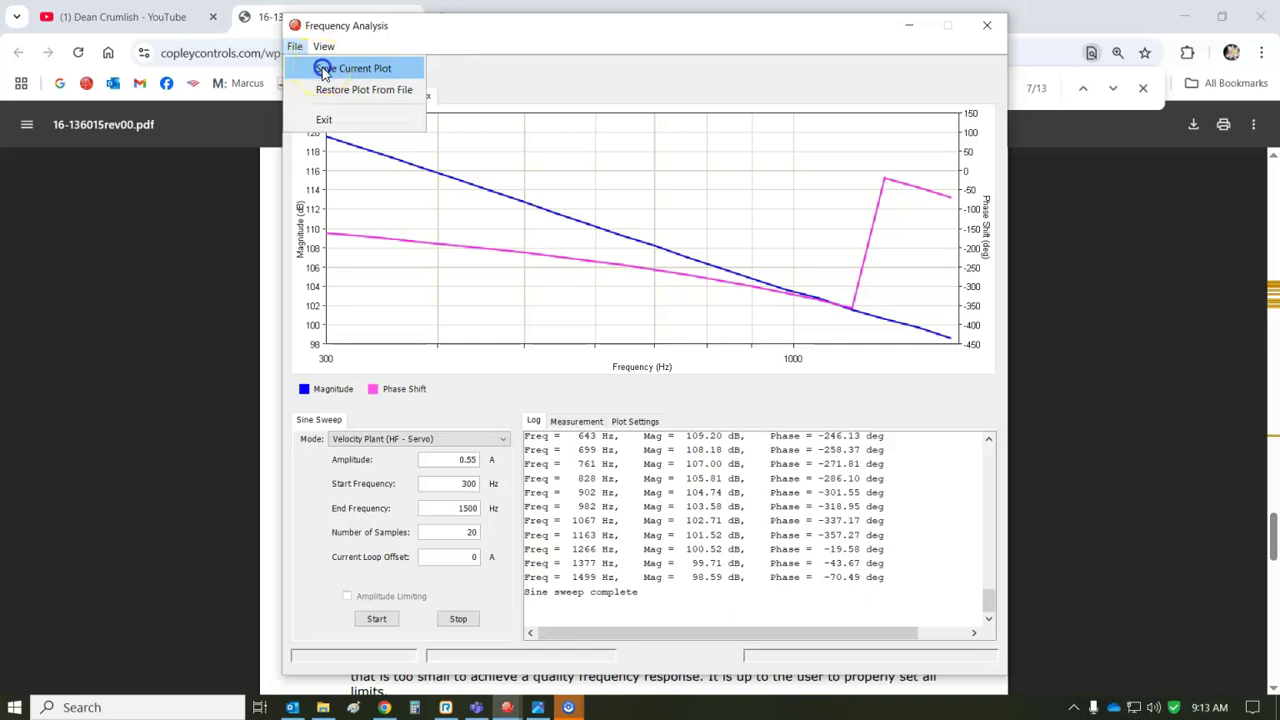
pyautogui.click(323, 70)
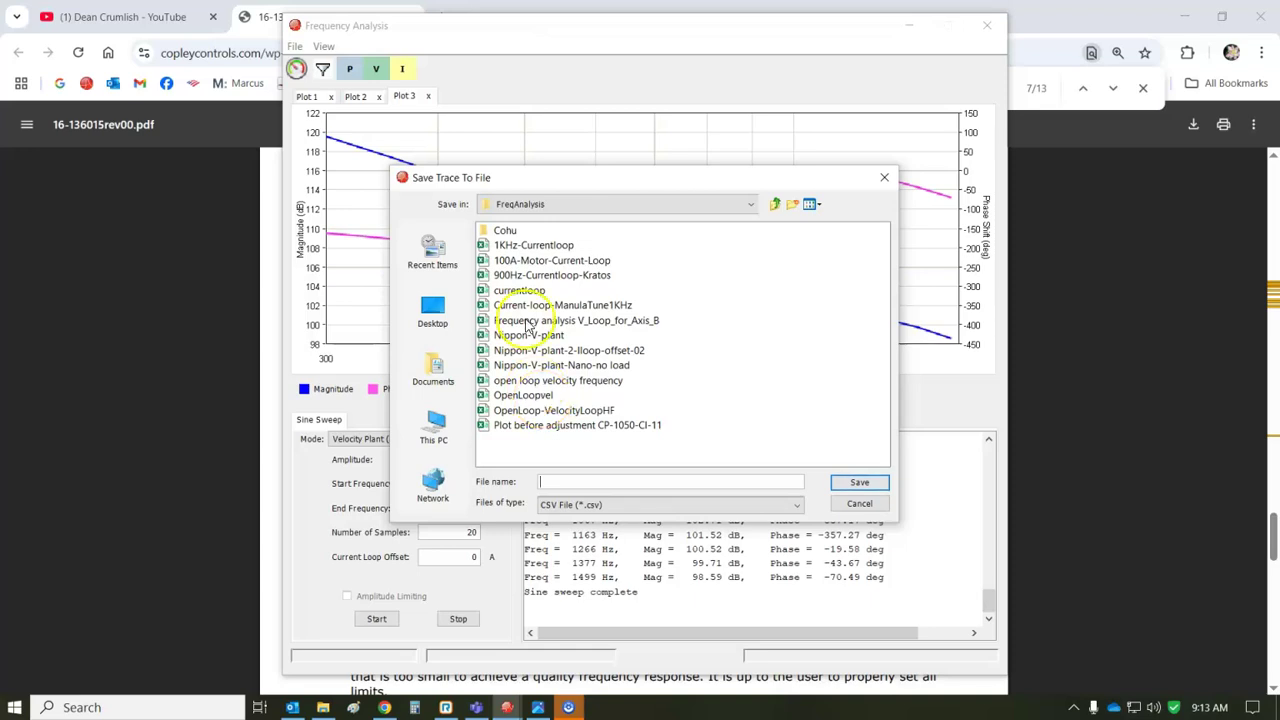
pyautogui.click(570, 481)
pyautogui.click(875, 508)
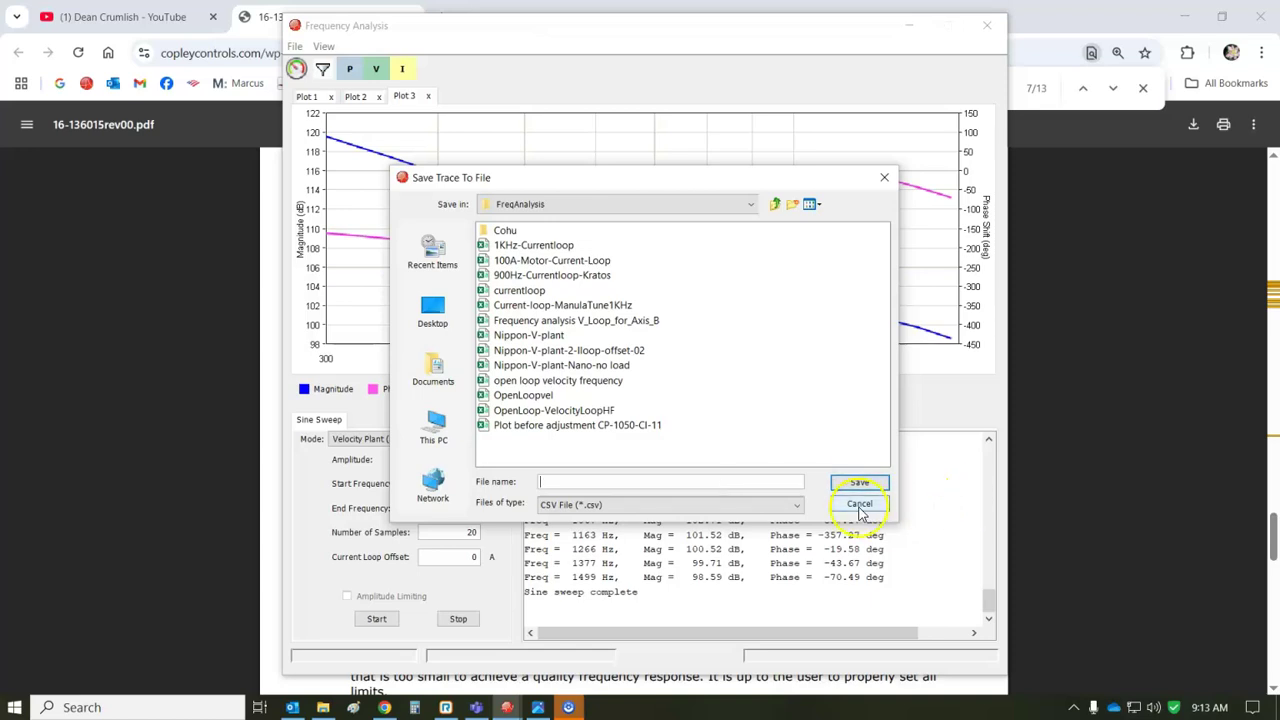
pyautogui.click(866, 506)
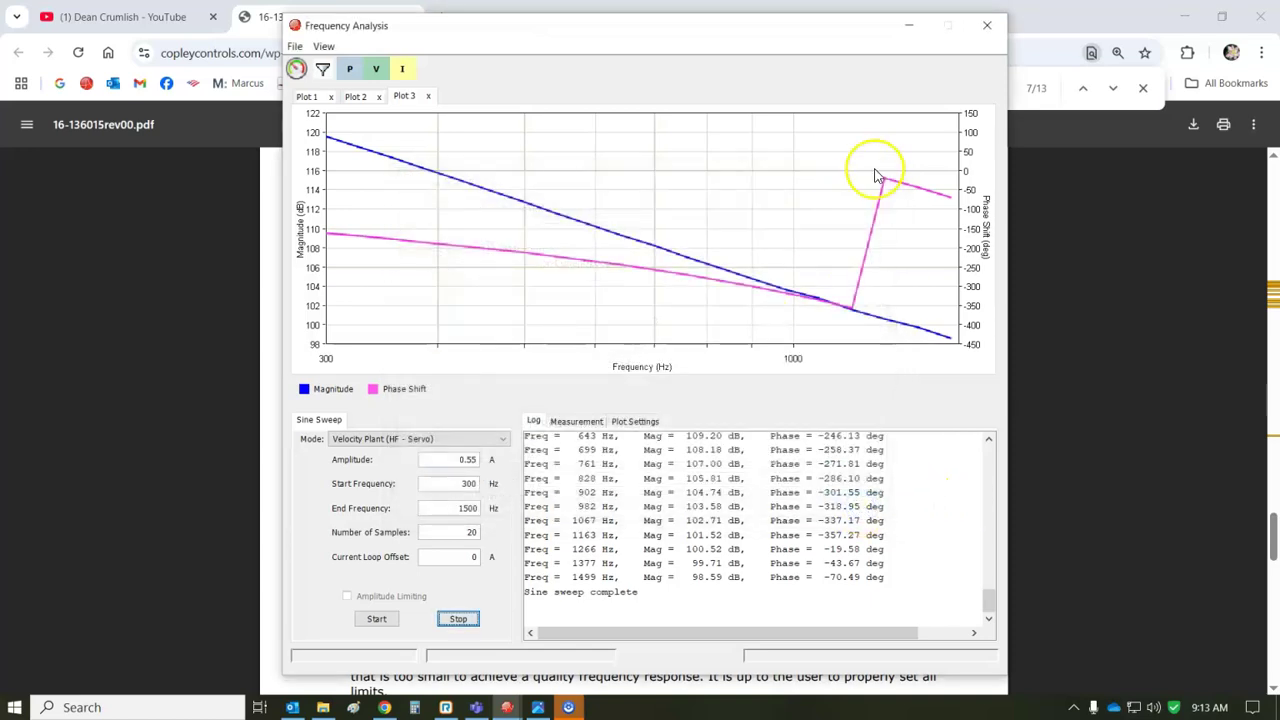
# Step: Close the frequency analysis window
pyautogui.click(985, 28)
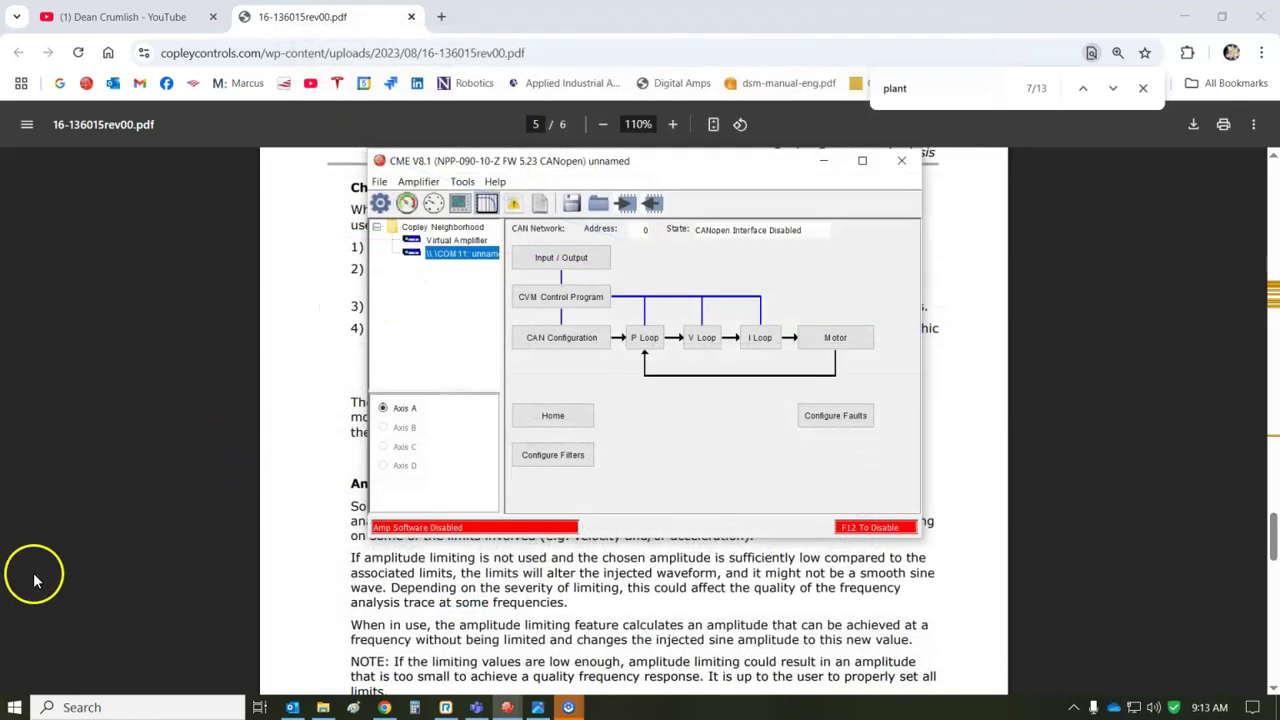